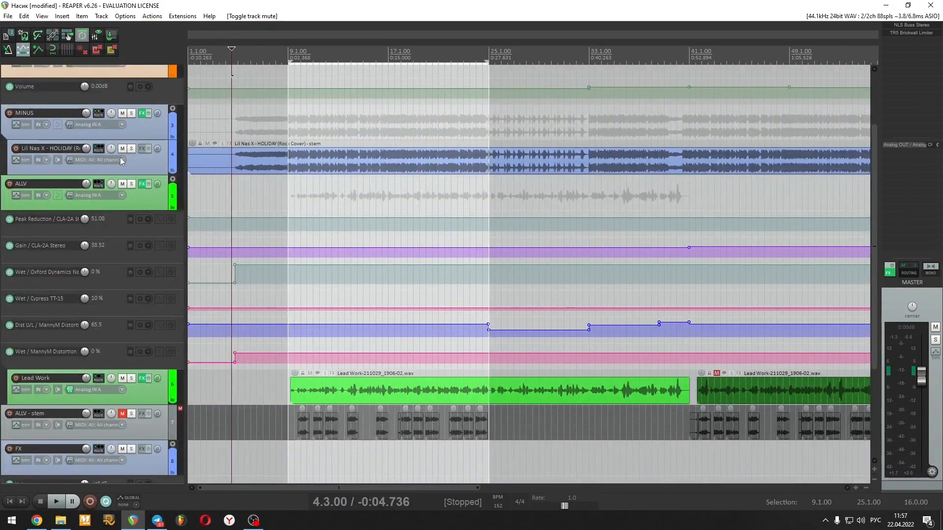
Add the Melodyne plugin to the "Lil Nas X - HOLIDAY (Rock Cover) - stem" track and dismiss its buffer-size notice.
left_click(142, 150)
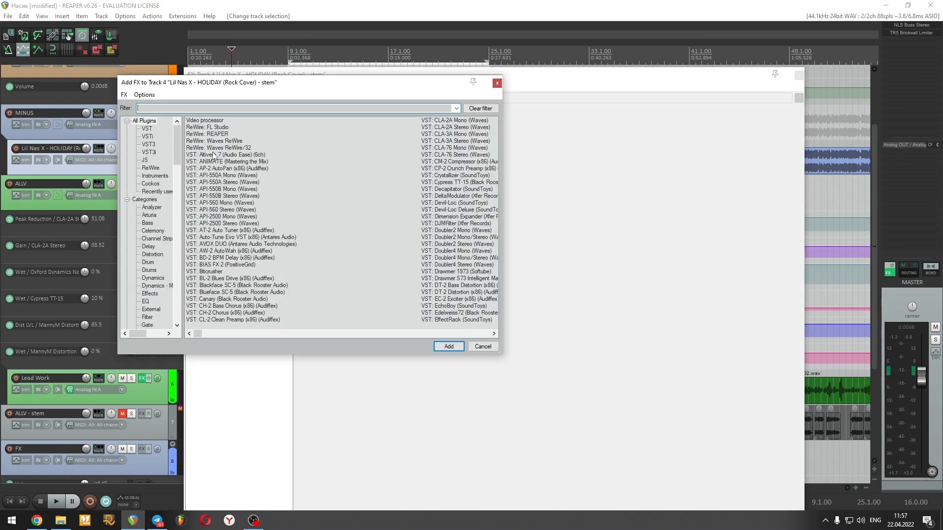
type("melod")
double_click(225, 120)
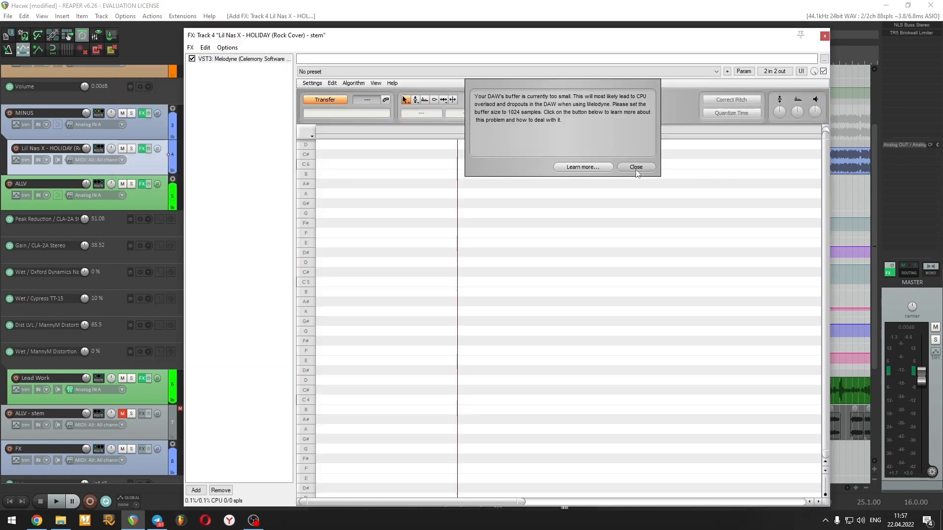
left_click(636, 167)
Transfer a short passage of the backing stem into Melodyne and examine the detected notes to determine the song's key.
left_click(408, 281)
key("space")
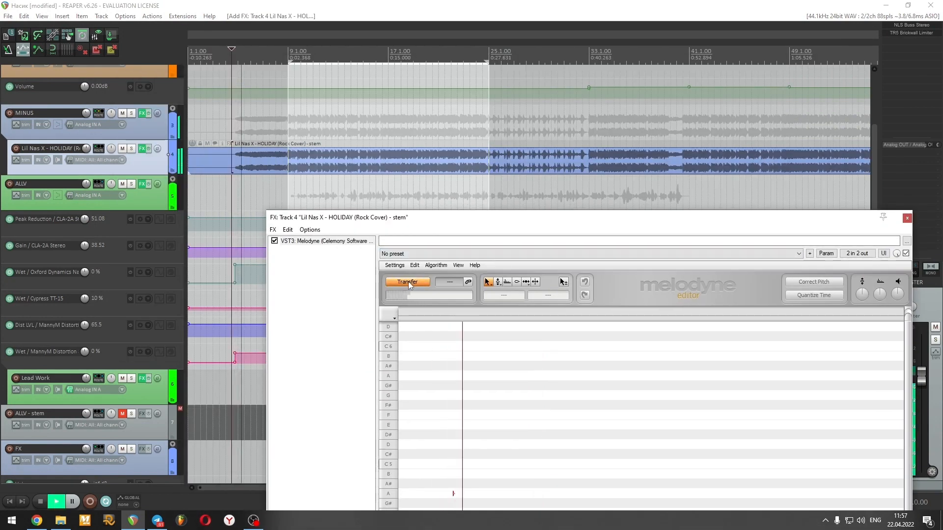
mouse_move(410, 217)
left_mouse_down()
mouse_move(393, 144)
mouse_move(393, 170)
left_mouse_up()
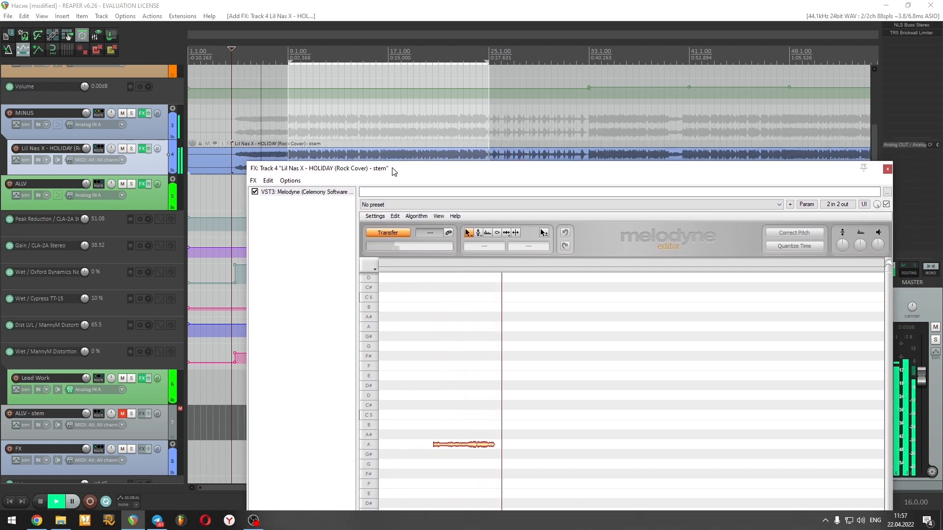
left_click(396, 233)
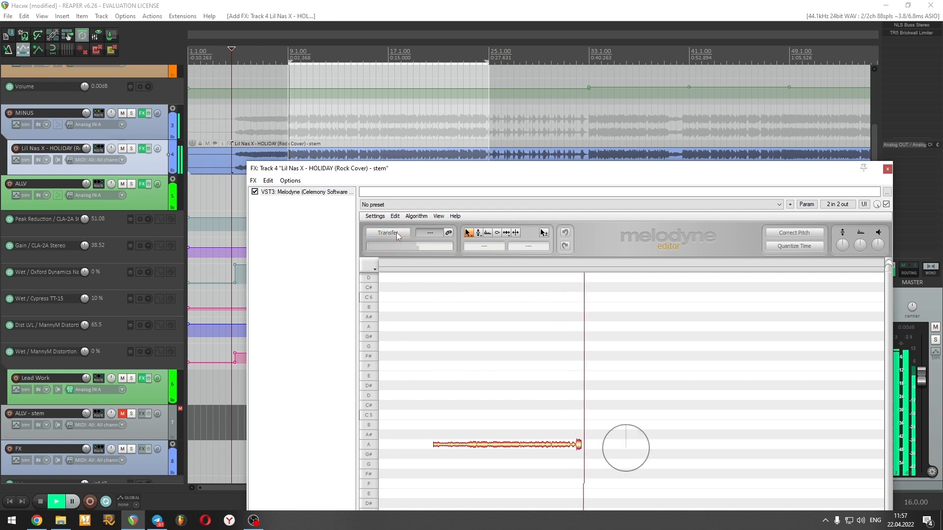
key("space")
left_click_drag(555, 175, 522, 59)
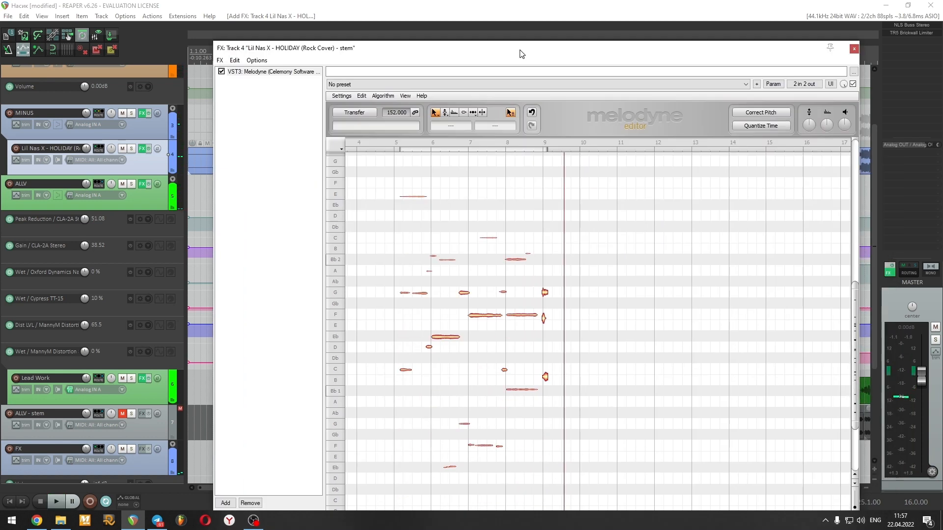
left_click(749, 117)
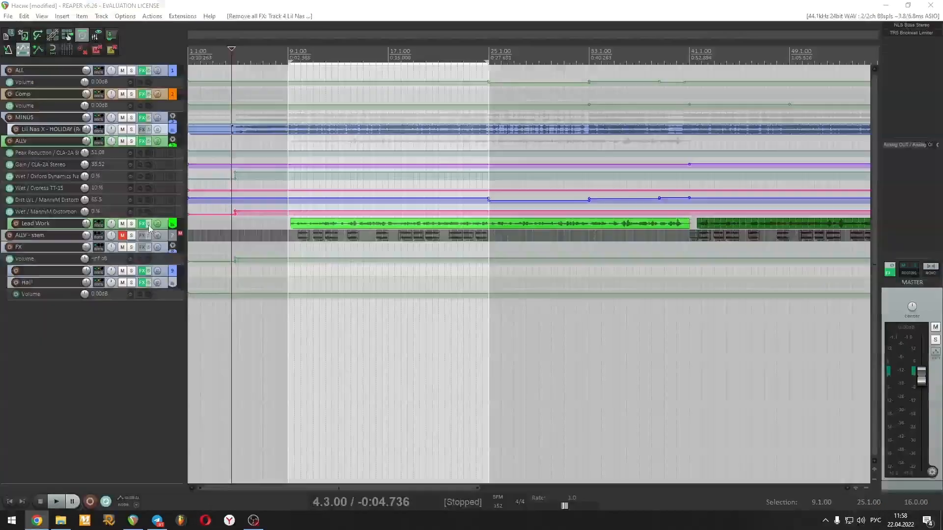
In Auto-Tune Artist on the Lead Work track, set the input type to Alto/Tenor, key to Bb and scale to Major.
left_click(142, 224)
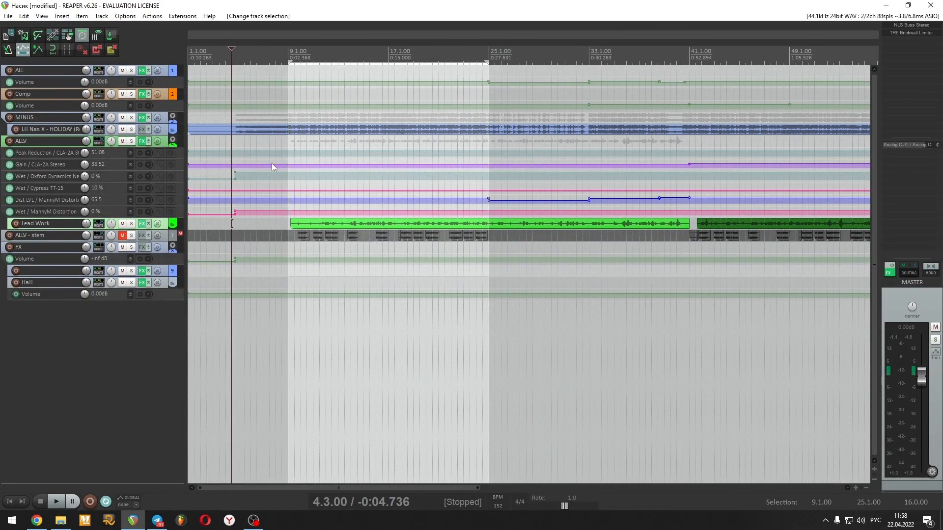
left_click(142, 223)
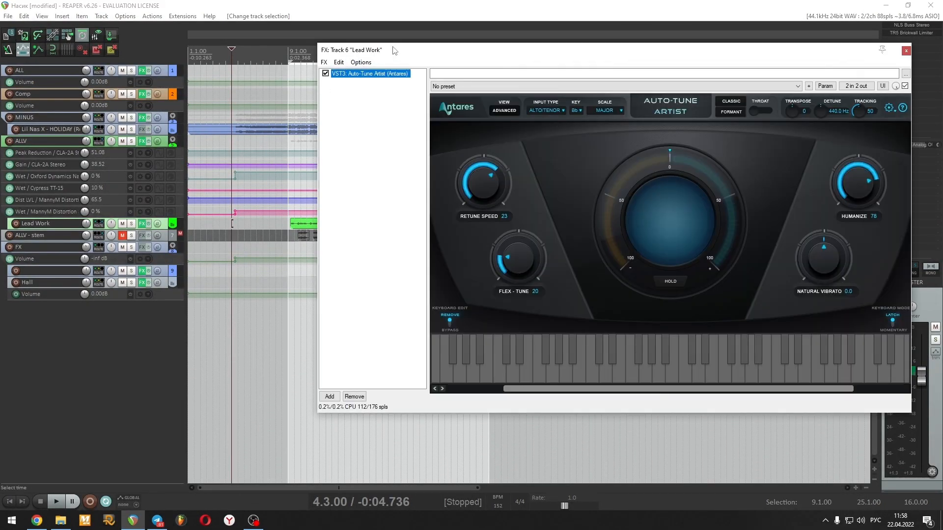
left_click_drag(393, 49, 331, 62)
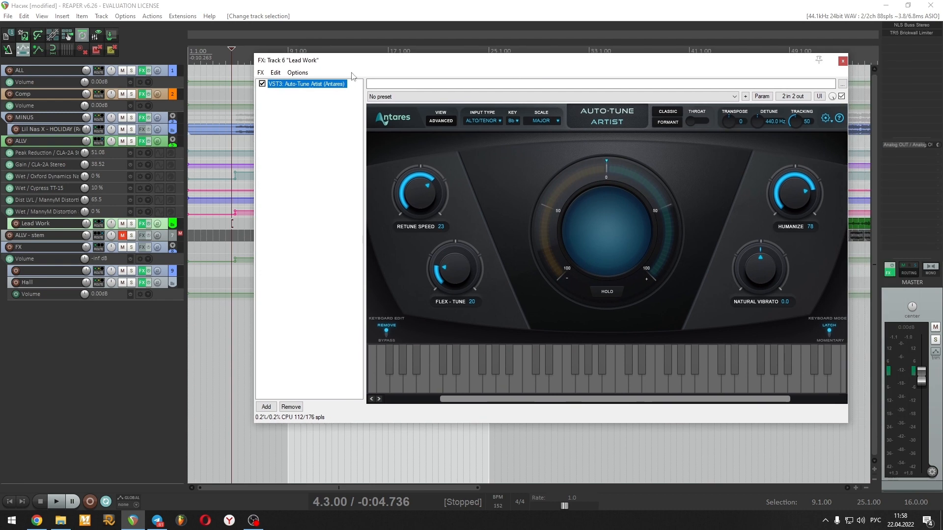
left_click(483, 120)
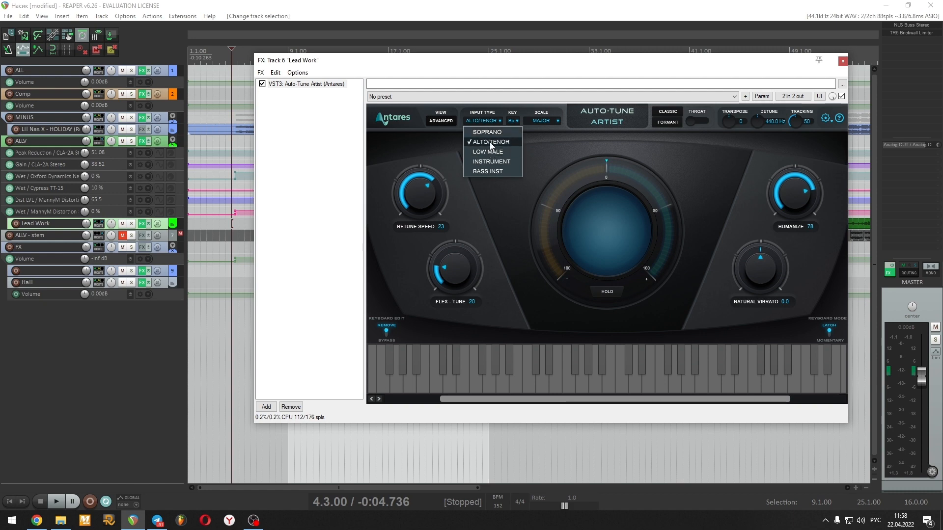
left_click(490, 142)
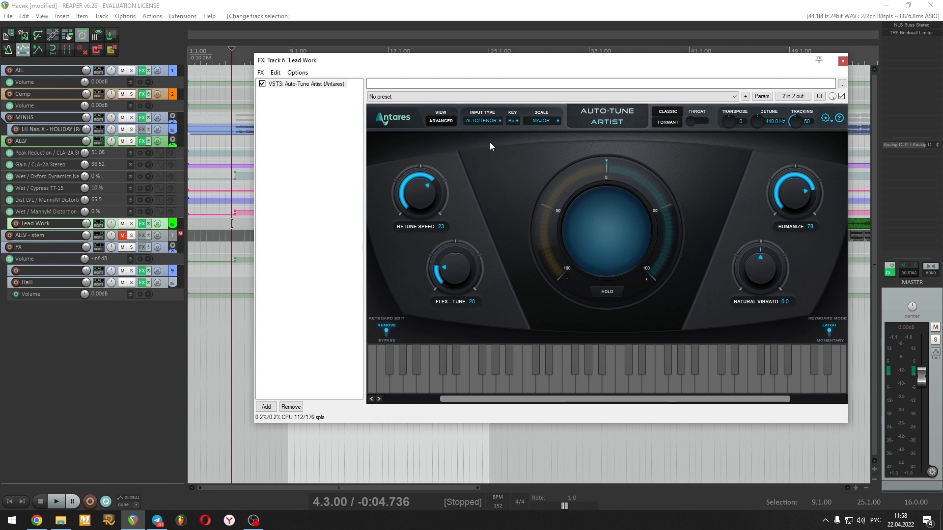
left_click(516, 121)
left_click(517, 231)
left_click(543, 121)
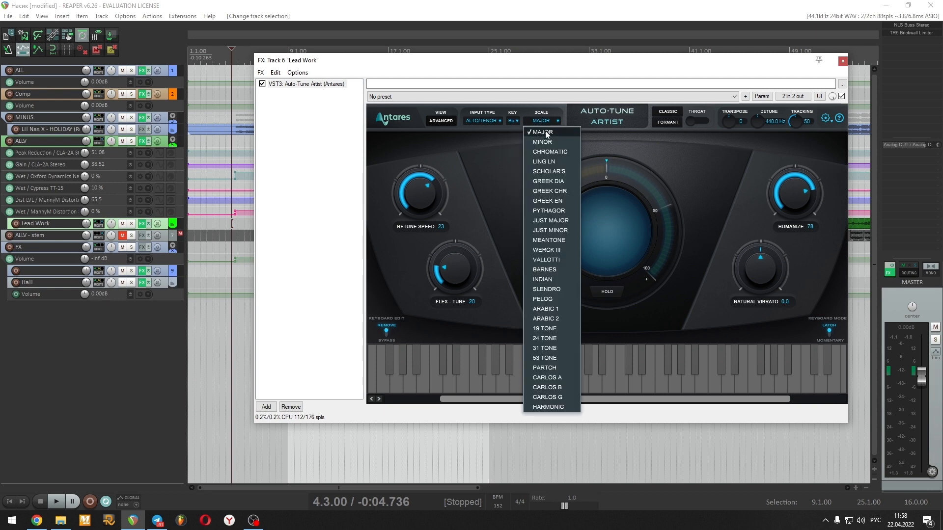
left_click(543, 133)
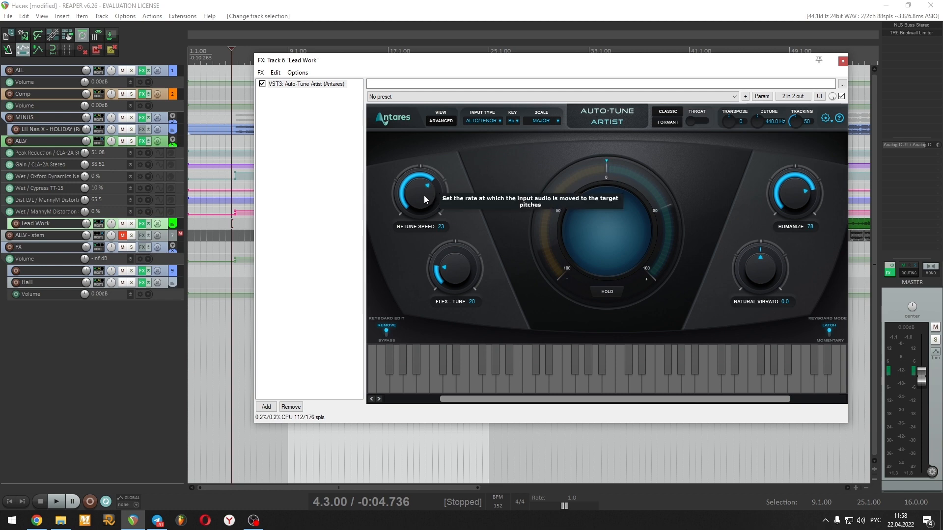
Try slightly different Retune Speed and Humanize amounts in Auto-Tune Artist.
scroll(423, 195, "up", 1)
scroll(423, 199, "down", 5)
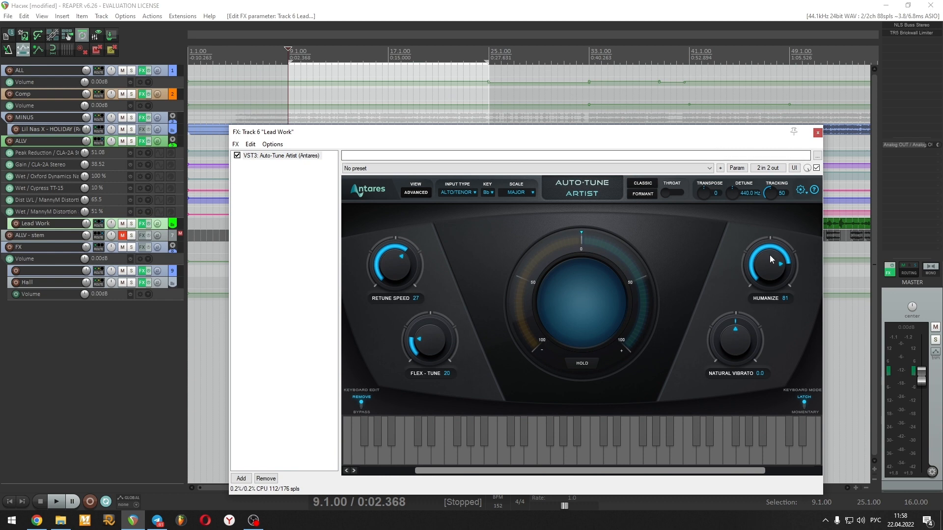
scroll(770, 258, "up", 2)
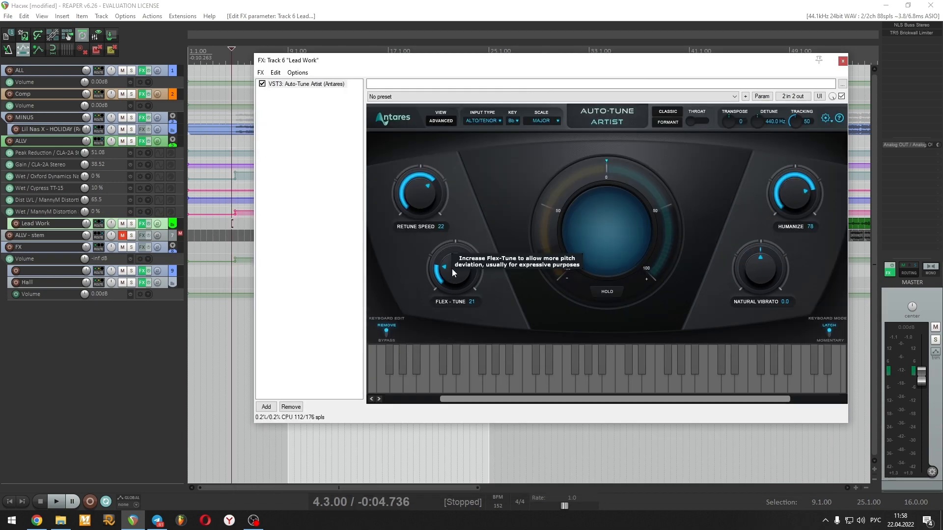
Set Auto-Tune's Flex-Tune and Retune Speed to 0, and lower Humanize while playing the vocal from bar 9.
left_click_drag(452, 269, 458, 355)
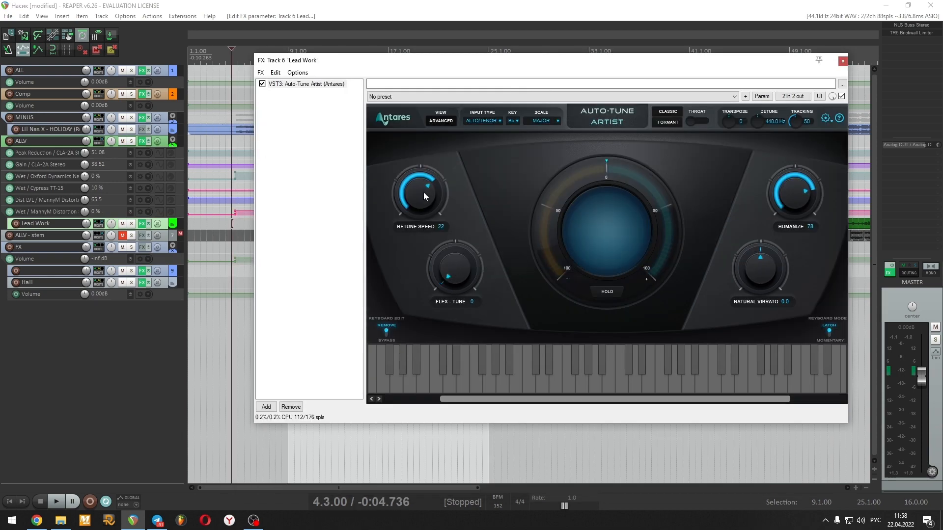
left_click_drag(424, 192, 386, 227)
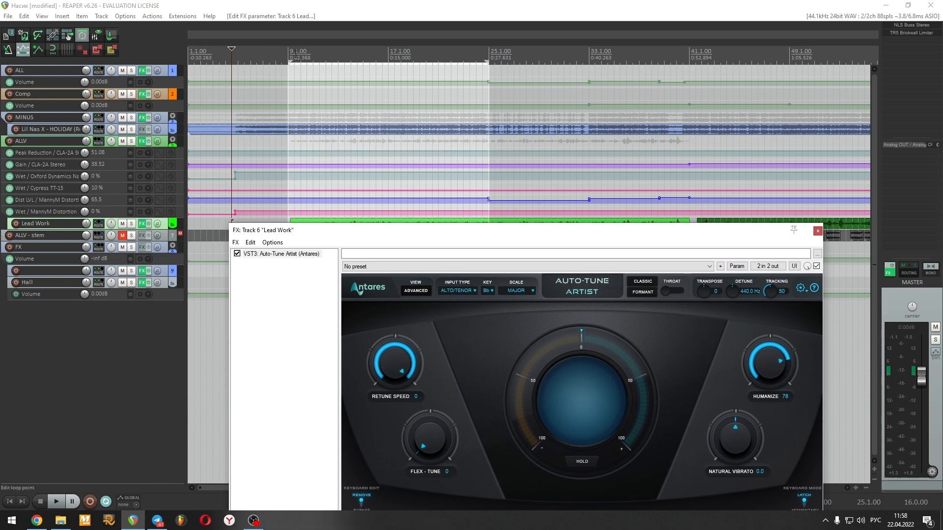
left_click(294, 69)
key("space")
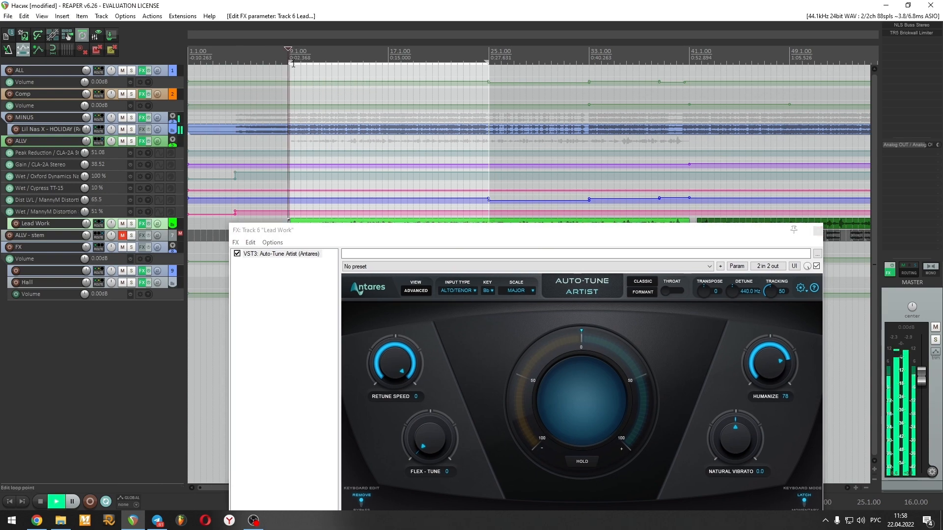
left_click_drag(420, 229, 421, 131)
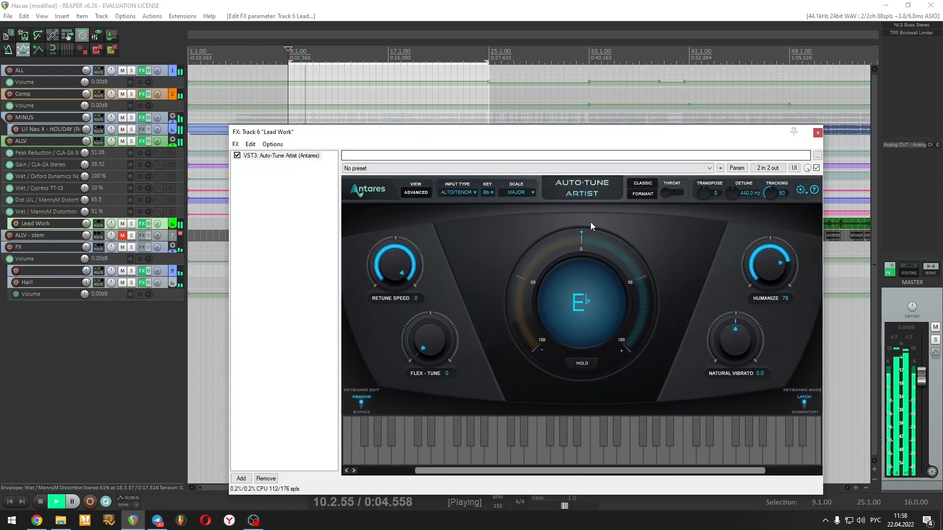
left_click_drag(771, 268, 791, 424)
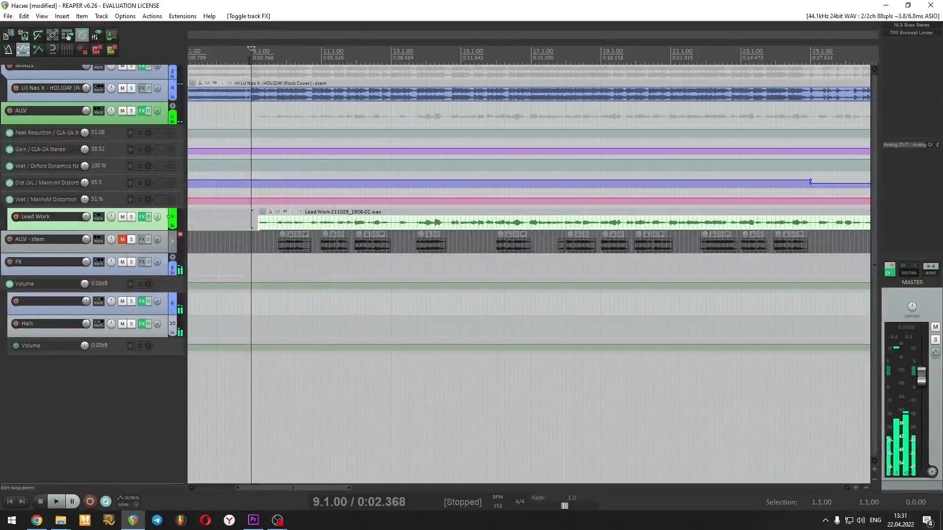
Play from bar 9 and compare the Lead Work vocal with its effects repeatedly bypassed and enabled.
key("space")
left_click(148, 217)
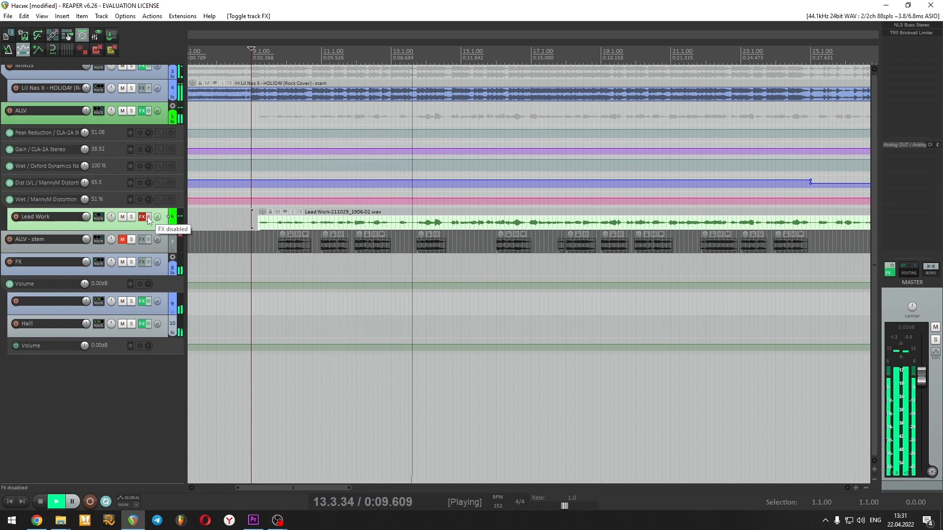
left_click(148, 217)
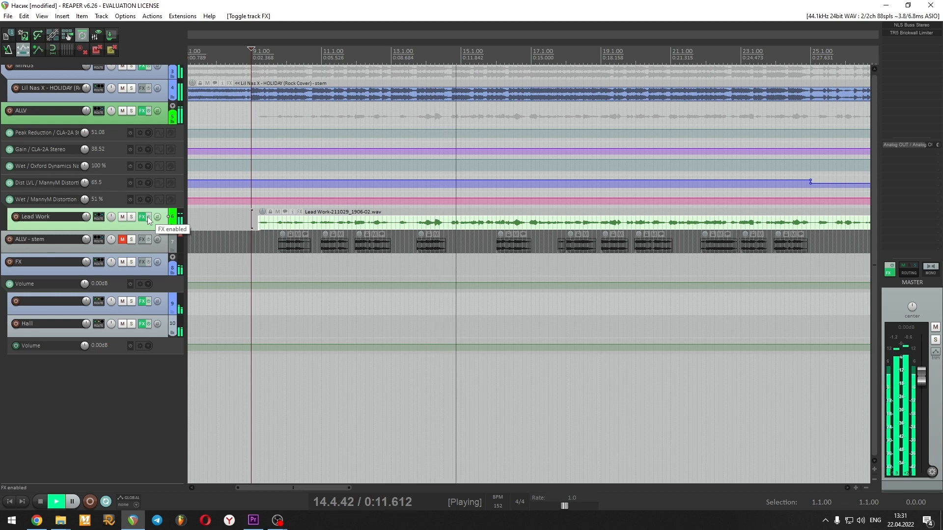
left_click(148, 217)
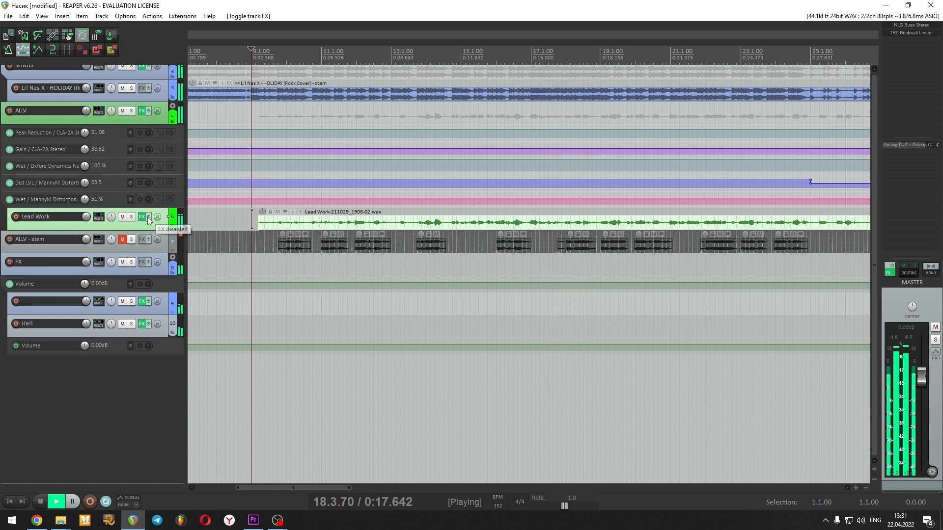
left_click(148, 217)
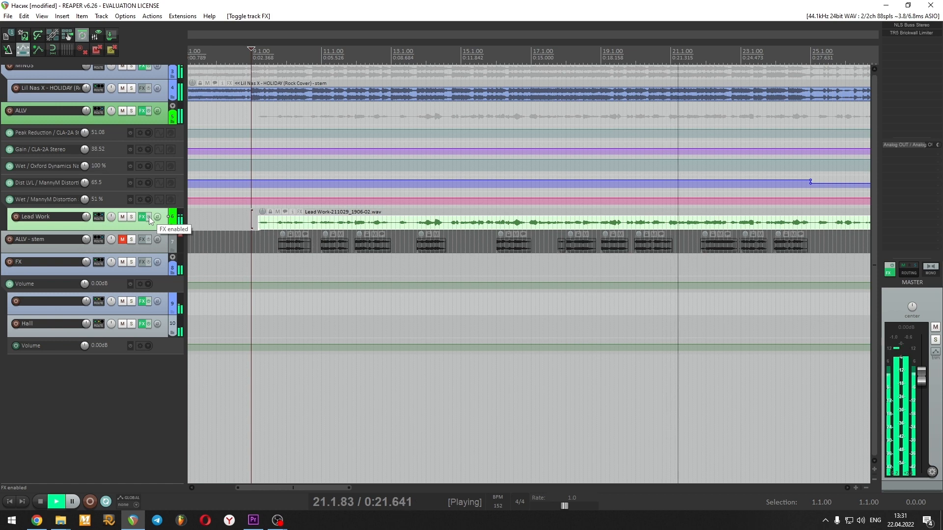
left_click(149, 217)
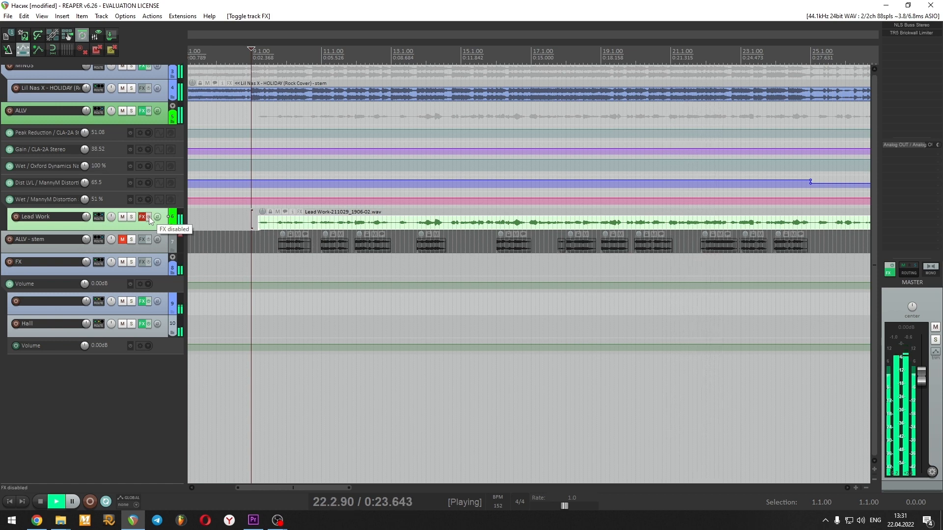
left_click(148, 217)
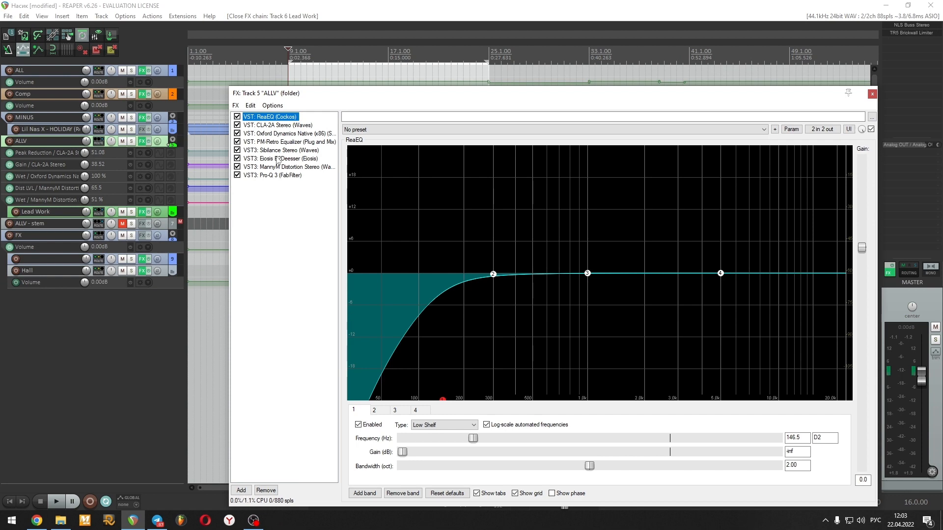
Examine the CLA-2A compressor in the ALLV folder's effects chain and compare the vocal with it bypassed and enabled during playback.
key("Down")
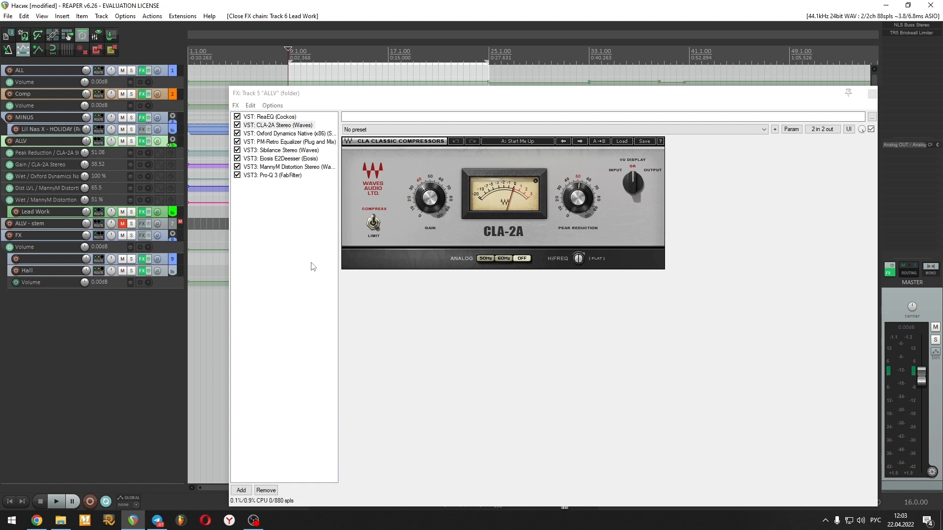
mouse_move(633, 184)
left_mouse_down()
mouse_move(632, 169)
mouse_move(633, 182)
left_mouse_up()
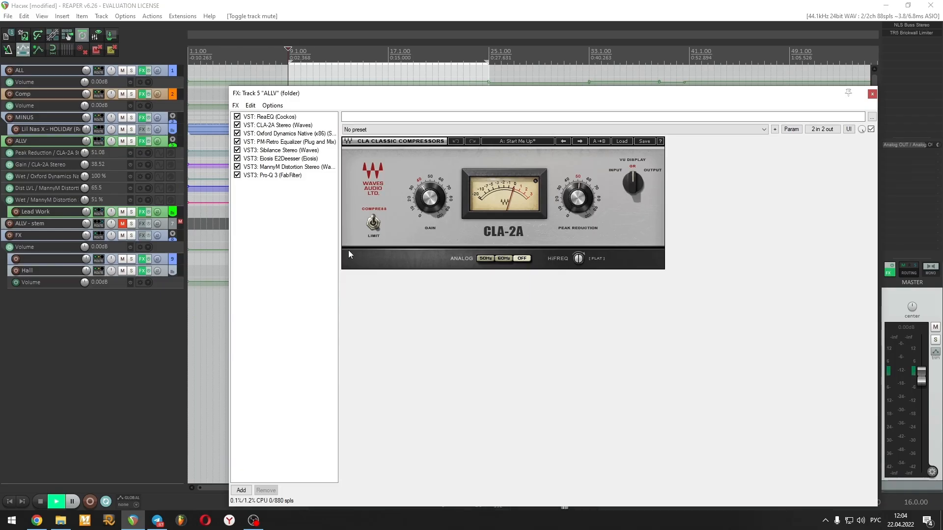
left_click(237, 125)
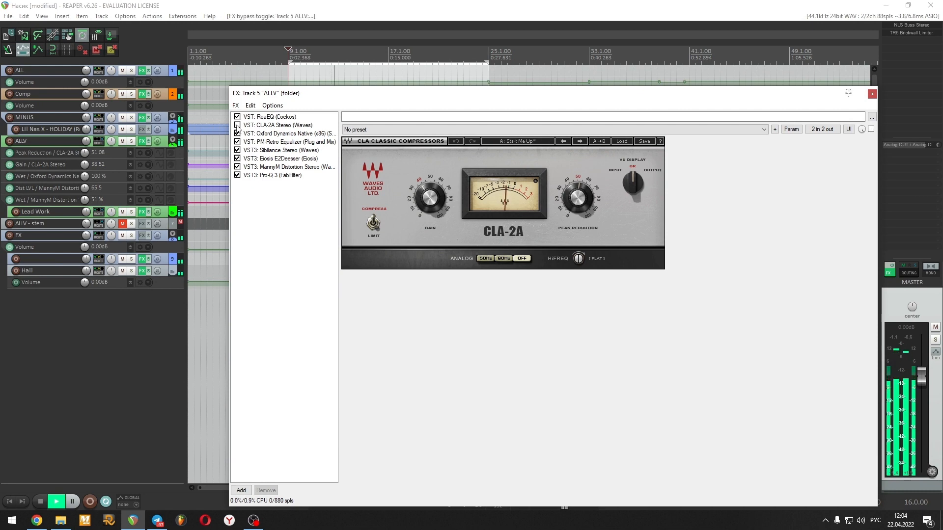
left_click(237, 126)
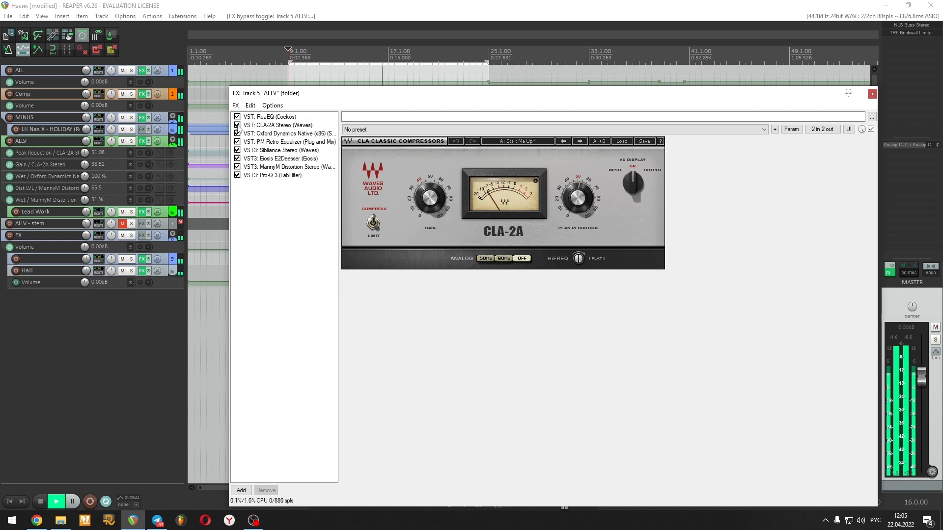
left_click(238, 126)
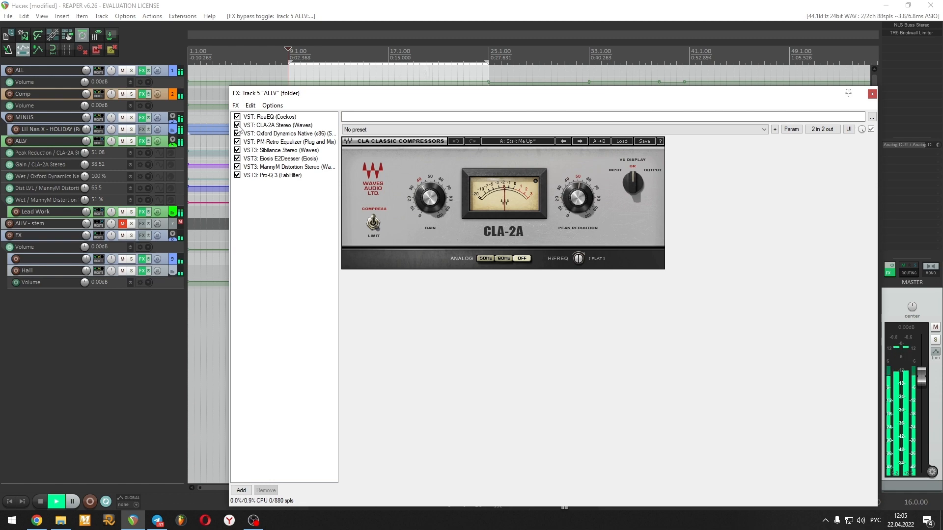
left_click(238, 126)
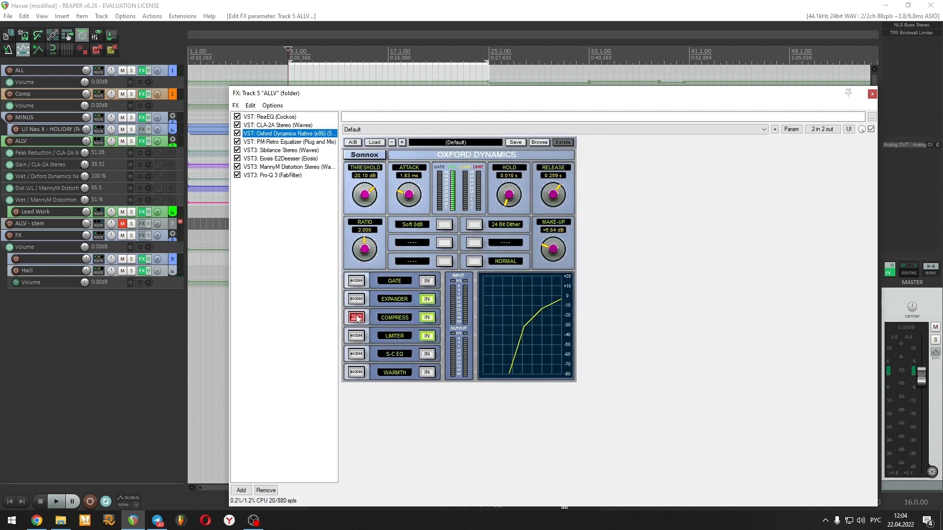
Toggle the master mute and play the project to examine the Oxford Dynamics compressor's gain reduction and Attack control on ALLV.
left_click(935, 327)
key("space")
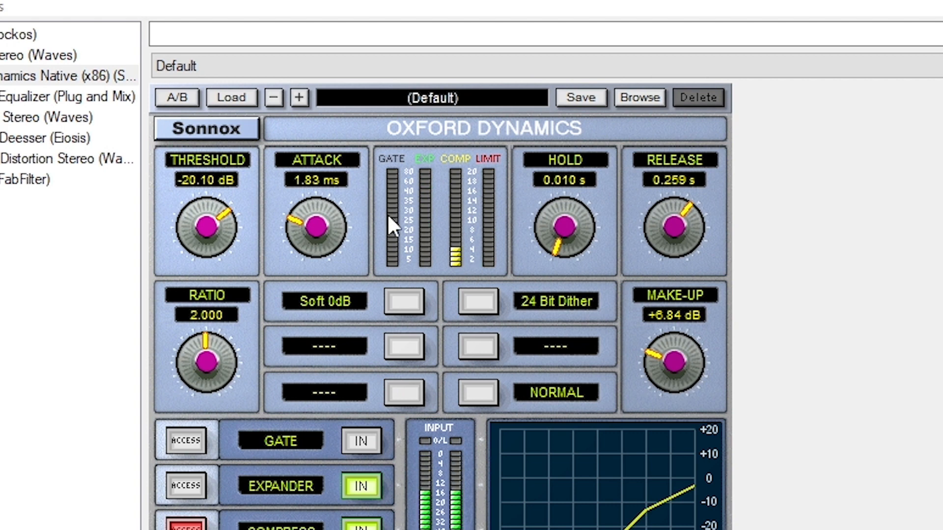
left_click(320, 224)
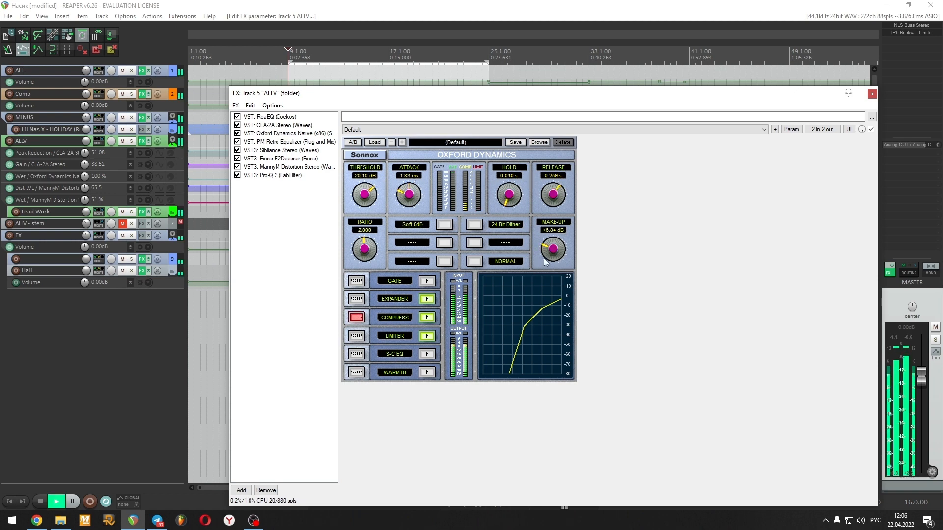
Try raising the Oxford Dynamics compressor's make-up gain to +9.60 dB while the vocal plays, and turn it back down.
scroll(549, 254, "up", 5)
scroll(550, 253, "up", 10)
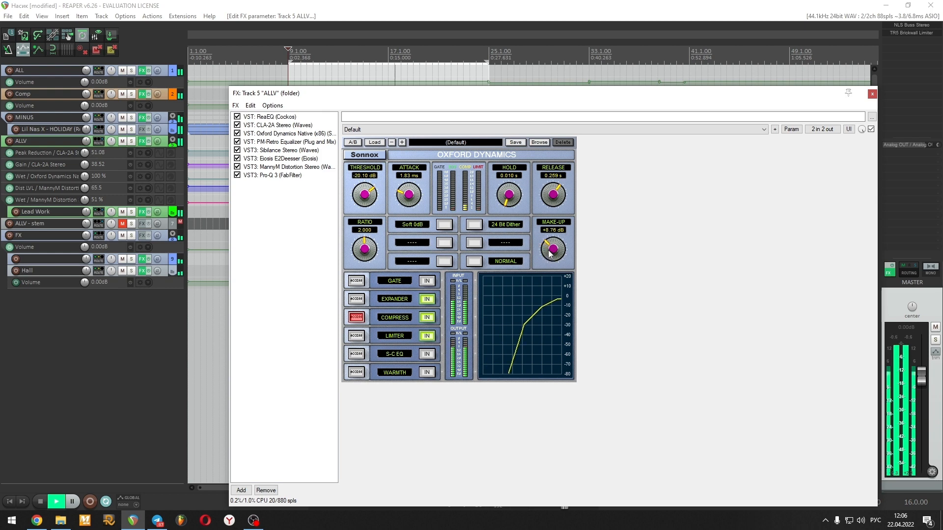
scroll(553, 246, "down", 7)
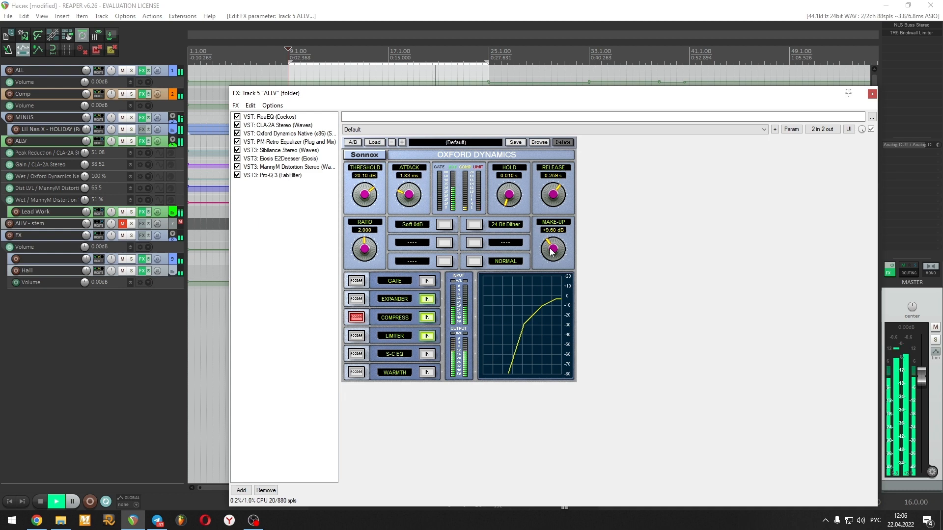
scroll(552, 252, "down", 1)
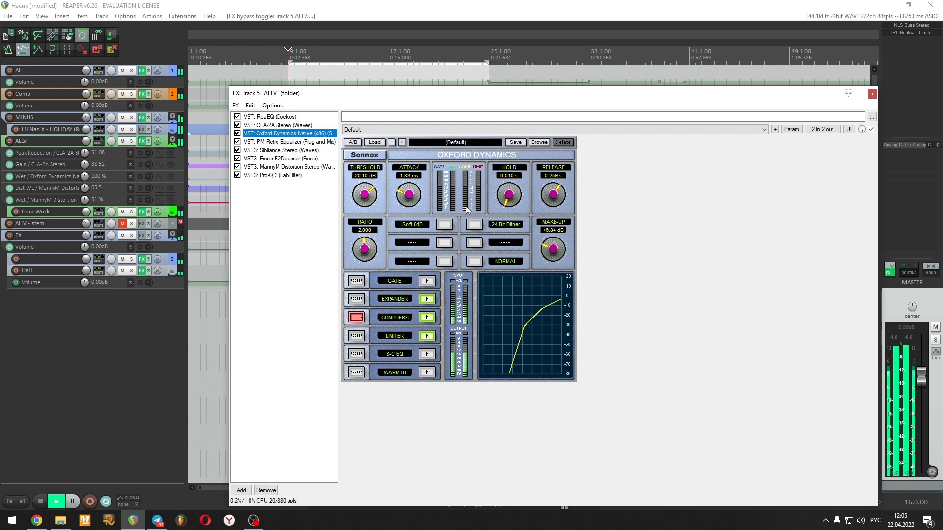
Compare the ALLV vocal with the Oxford Dynamics compressor repeatedly bypassed and enabled during playback.
left_click(237, 133)
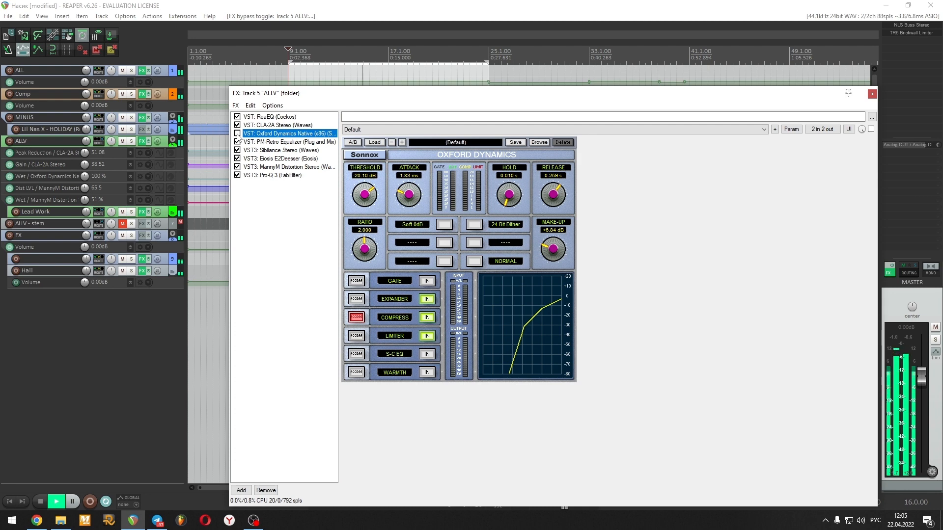
left_click(237, 134)
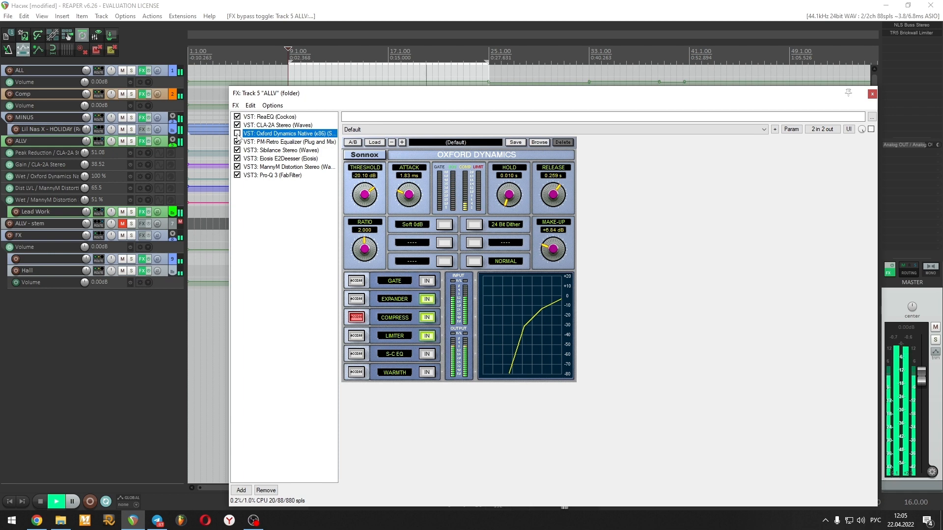
left_click(237, 134)
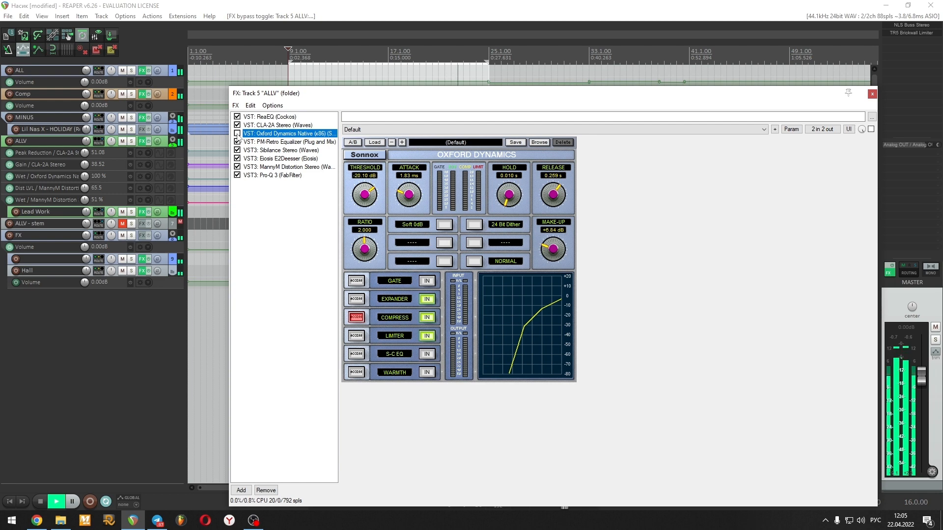
left_click(237, 135)
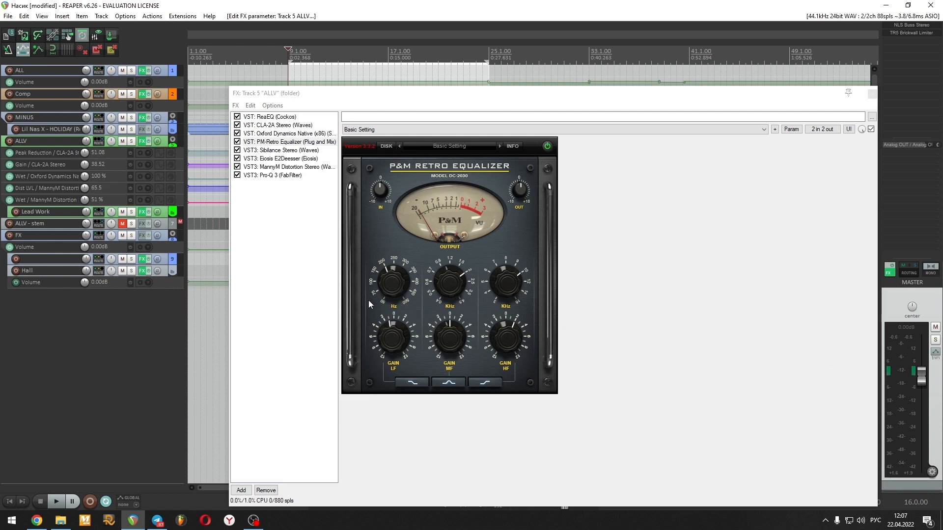
Play the project and examine the low- and high-band frequency and gain controls of the PM-Retro Equalizer on ALLV.
left_click(382, 321)
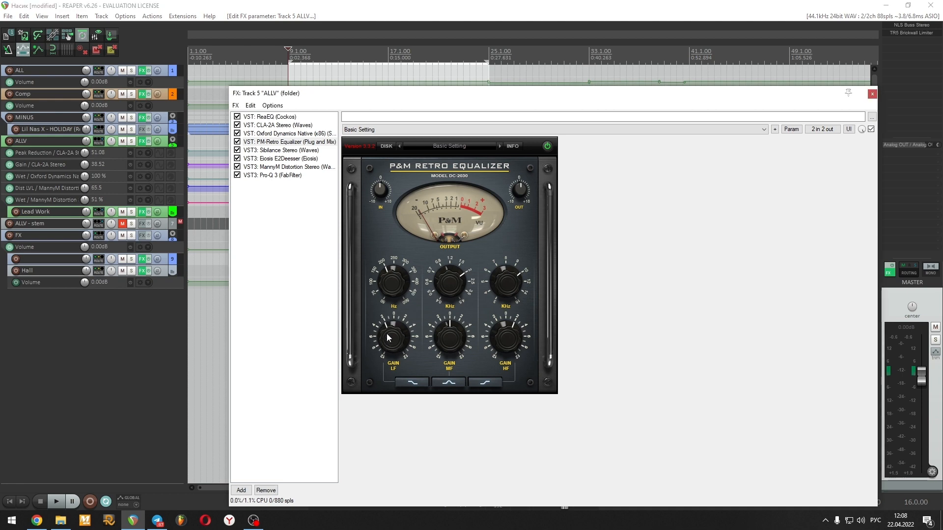
key("space")
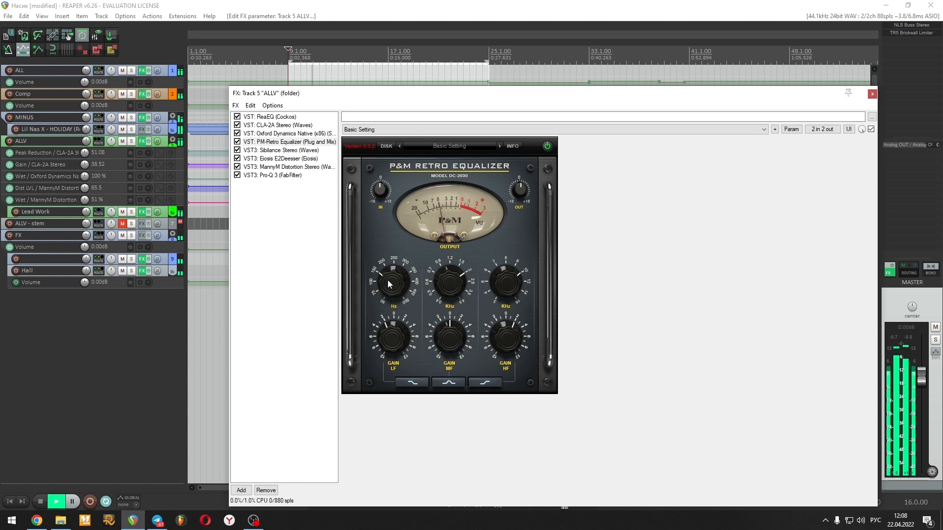
left_click_drag(388, 283, 389, 267)
left_click_drag(392, 287, 383, 323)
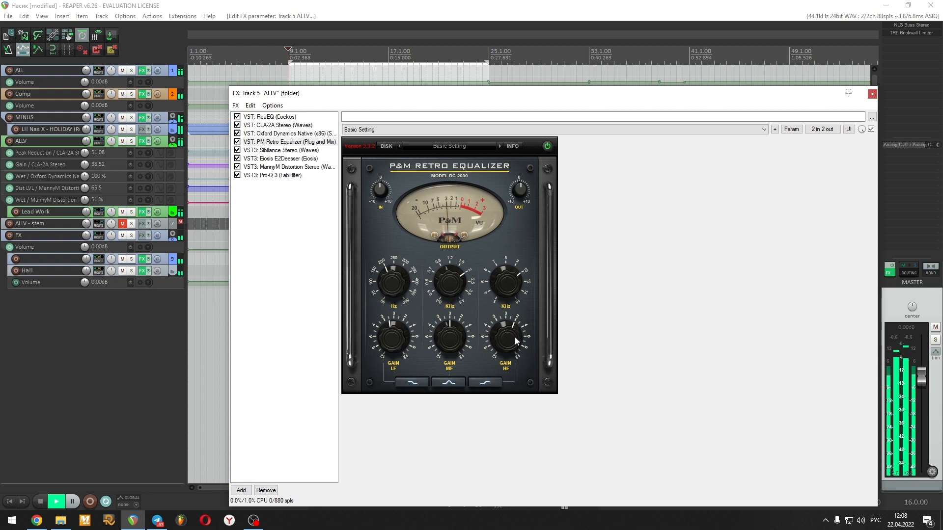
mouse_move(508, 290)
left_mouse_down()
mouse_move(512, 340)
mouse_move(502, 276)
left_mouse_up()
Compare the vocal with the PM-Retro Equalizer bypassed and enabled during playback, and toggle the Sibilance effect.
left_click(548, 147)
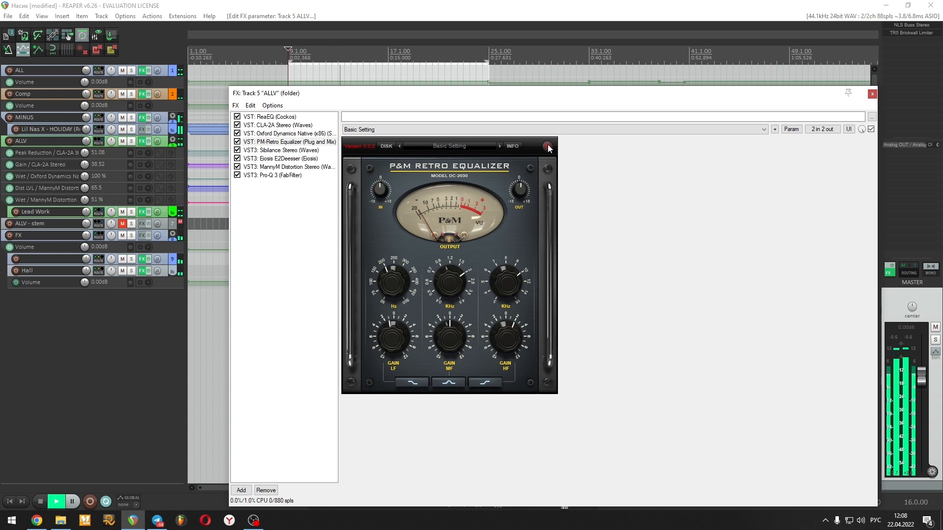
left_click(548, 147)
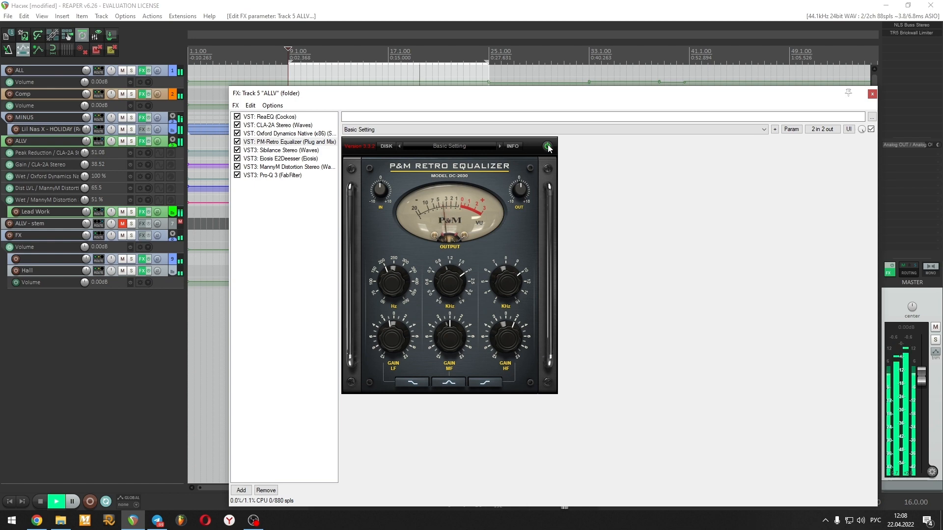
left_click(547, 146)
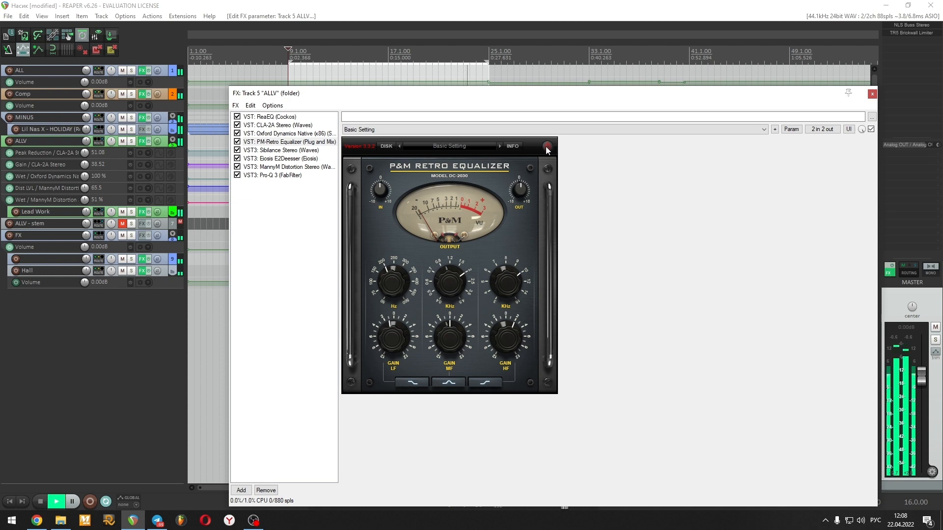
left_click(547, 147)
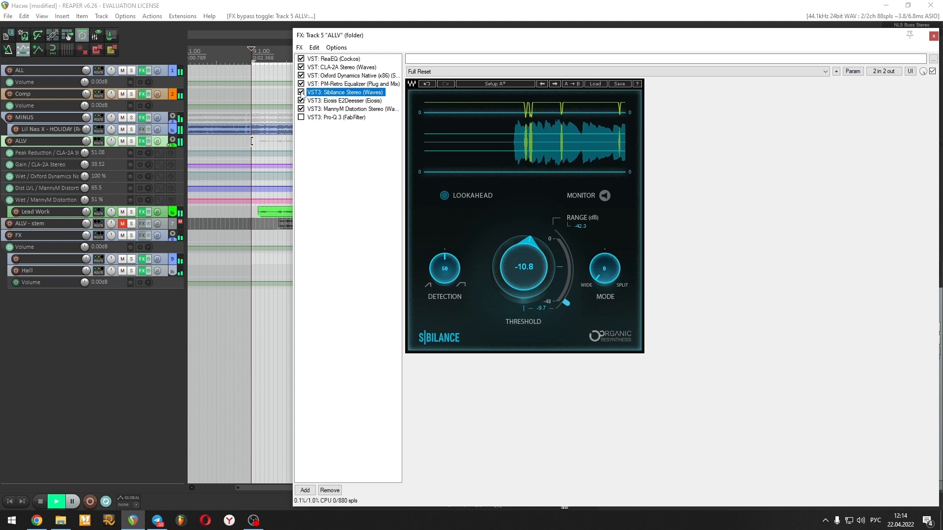
left_click(300, 92)
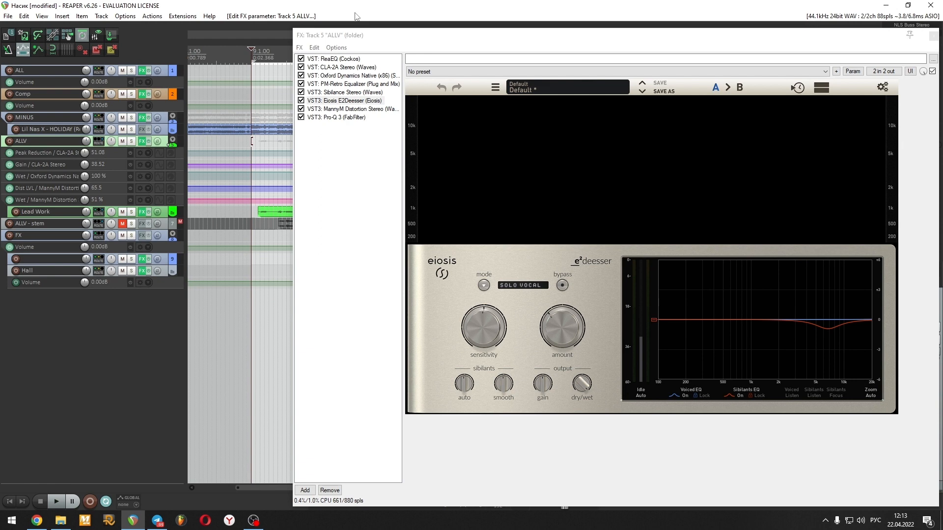
Show Pro-Q 3 in the ALLV chain, start playback, and add two 0 dB bands, one at about 7650 Hz and one higher.
left_click(325, 117)
key("space")
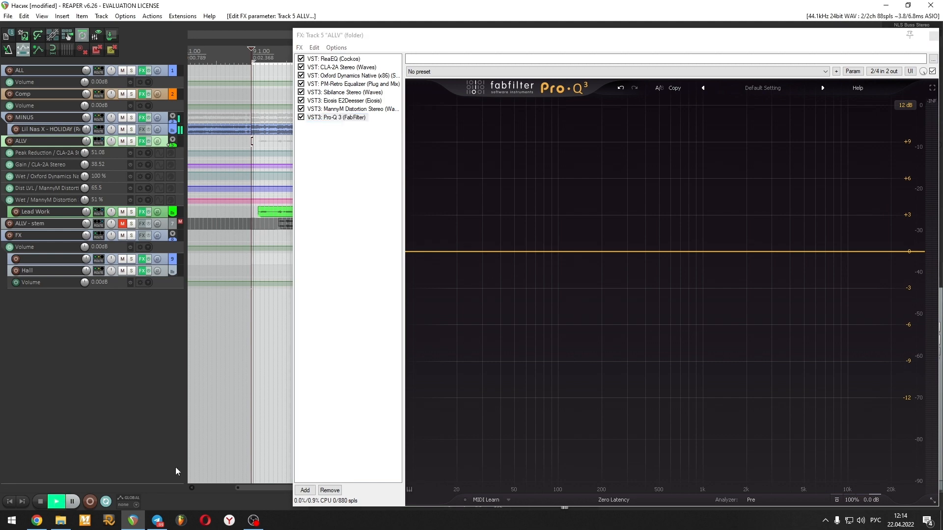
left_click(830, 251)
left_click(860, 251)
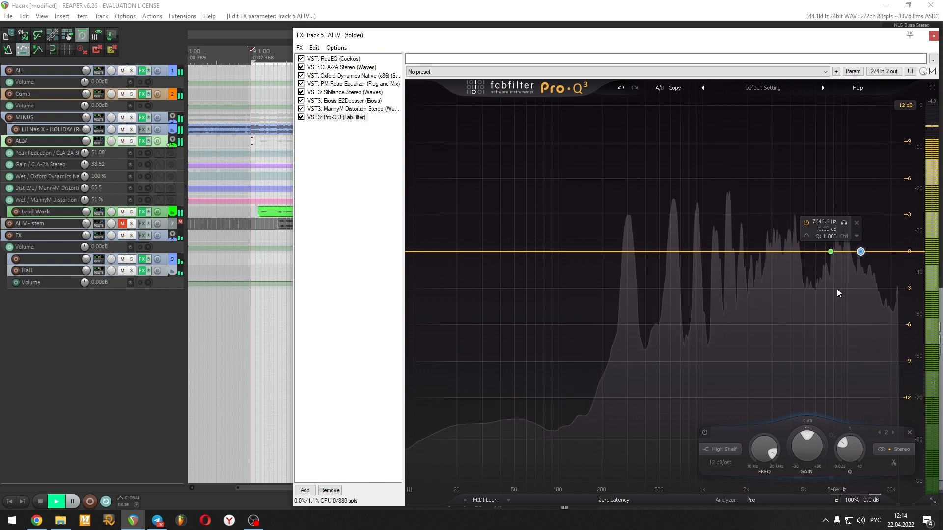
Add a narrow bell boost of about +6.64 dB near 9818 Hz between the two Pro-Q 3 bands and solo it.
left_click_drag(841, 257, 858, 142)
left_click(858, 143)
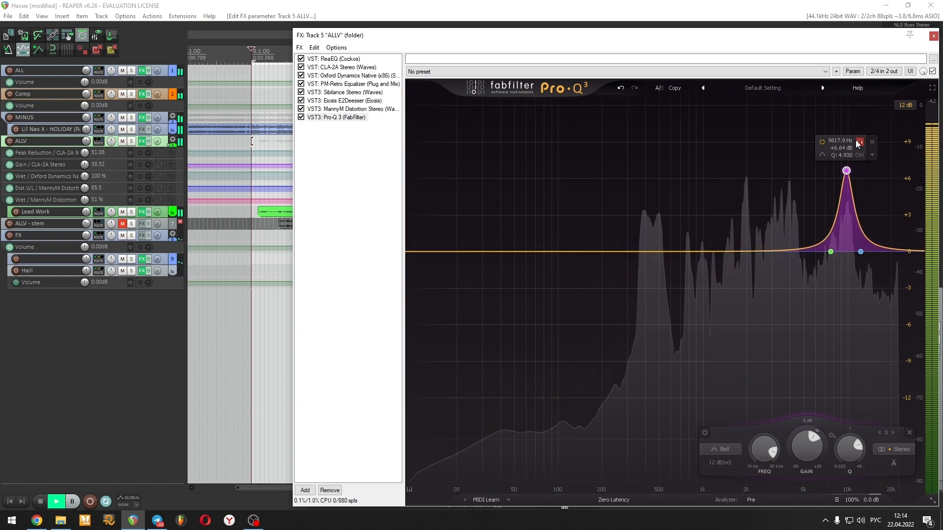
right_click(845, 171)
left_click(871, 259)
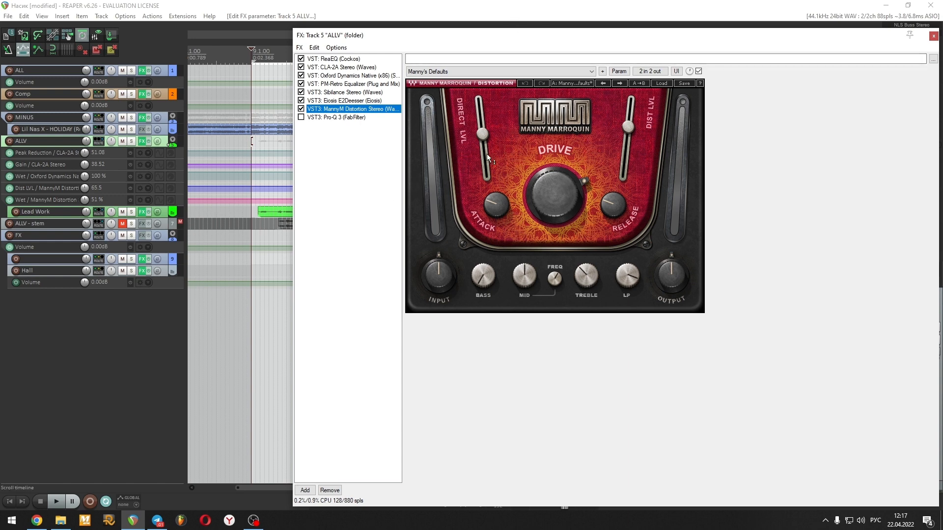
Play the vocal through MannyM Distortion and set its Direct level to 55.1.
key("space")
mouse_move(482, 135)
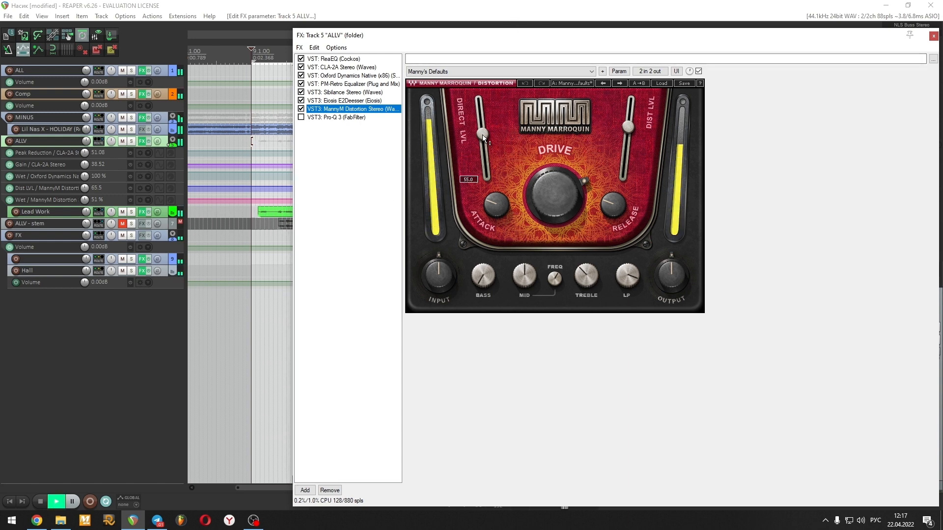
mouse_move(482, 135)
left_mouse_down()
mouse_move(482, 103)
mouse_move(482, 133)
left_mouse_up()
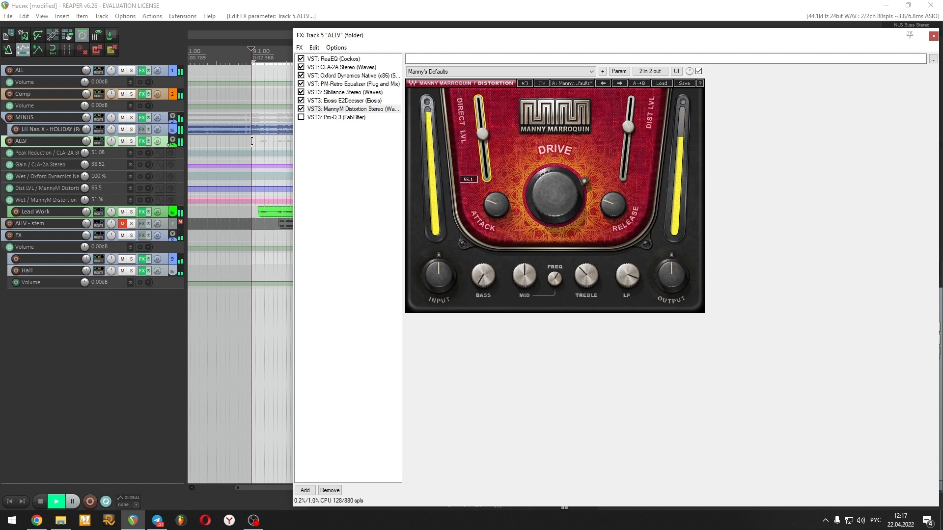
mouse_move(629, 130)
Uncover the master meter and compare the vocal with MannyM Distortion bypassed and enabled.
left_click_drag(472, 35, 438, 34)
left_click(267, 108)
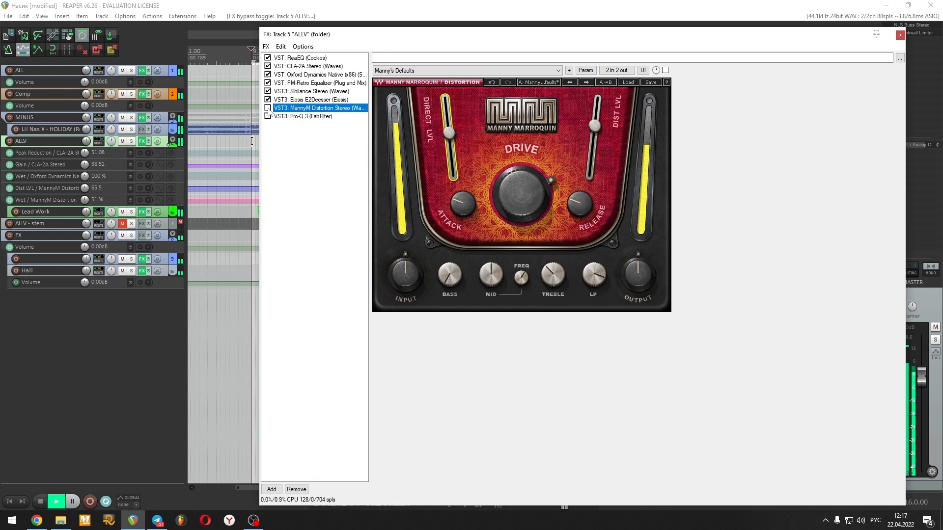
left_click(268, 108)
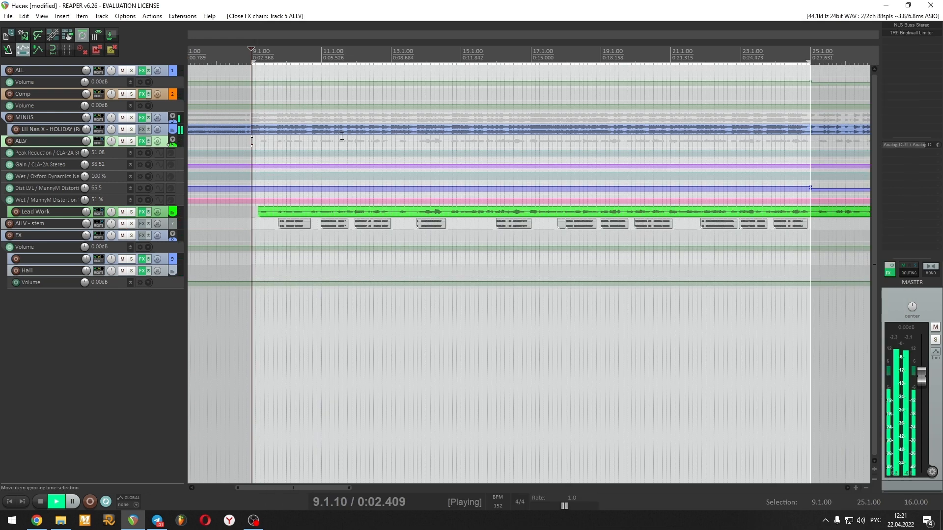
Audition ALLV - stem with Lead Work muted and unmuted, set the stem's volume to -7.84 dB, and stop playback.
left_click(123, 212)
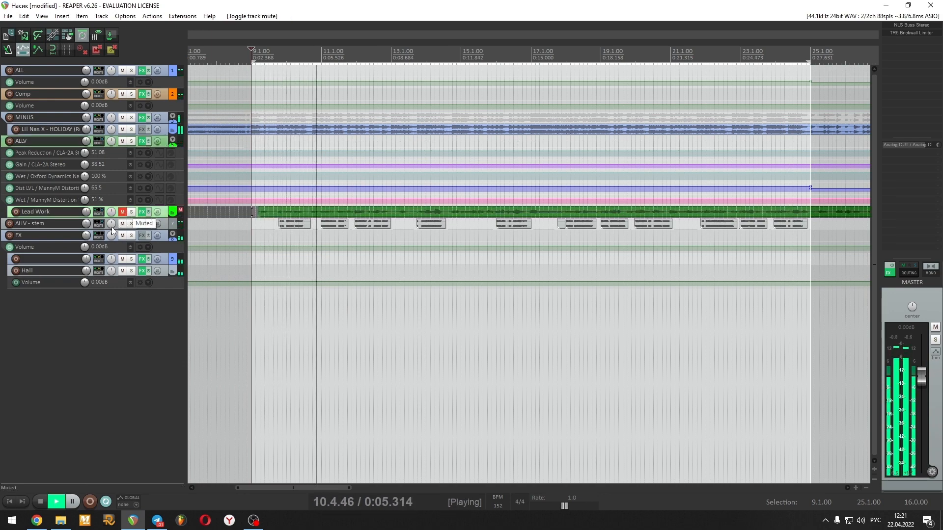
left_click(87, 224)
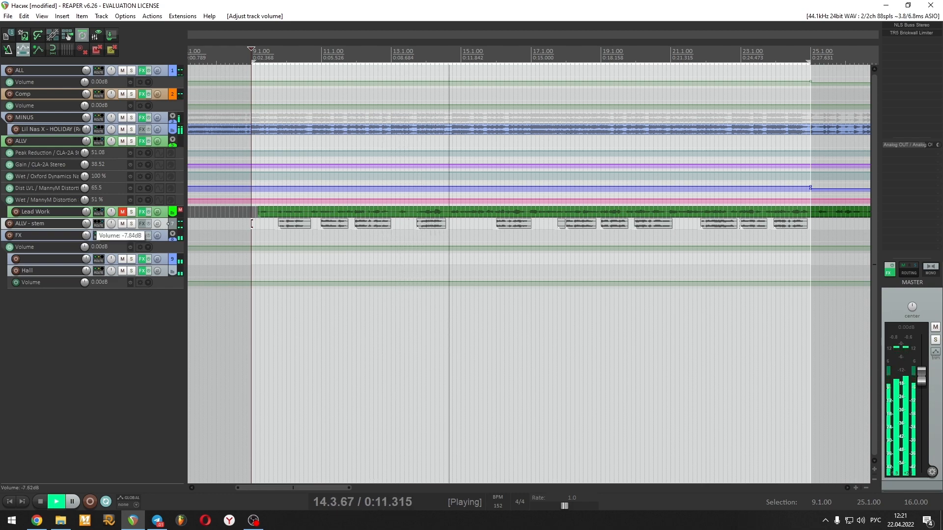
left_click(122, 211)
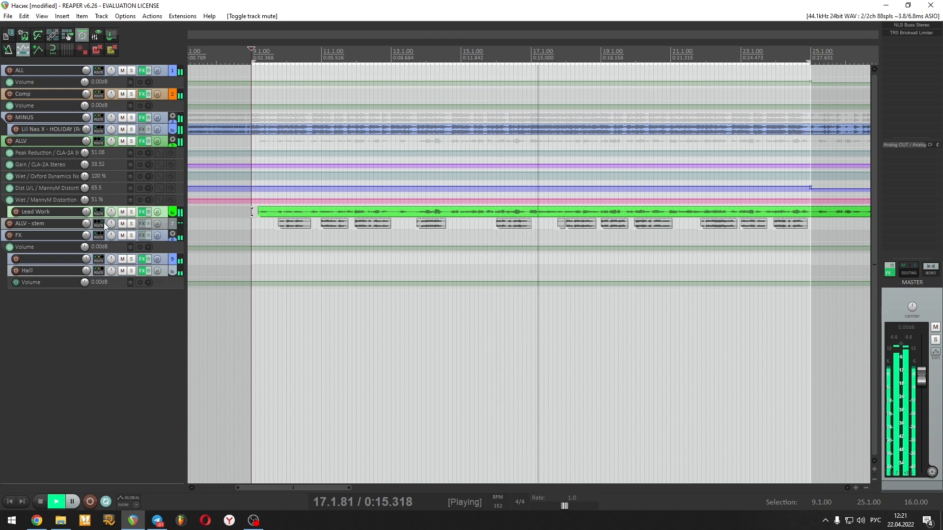
left_click_drag(86, 224, 86, 224)
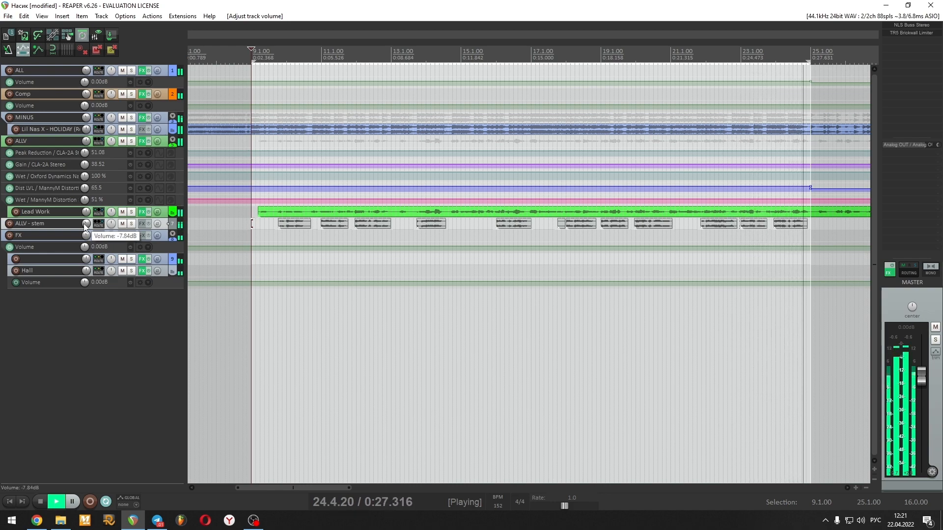
key("space")
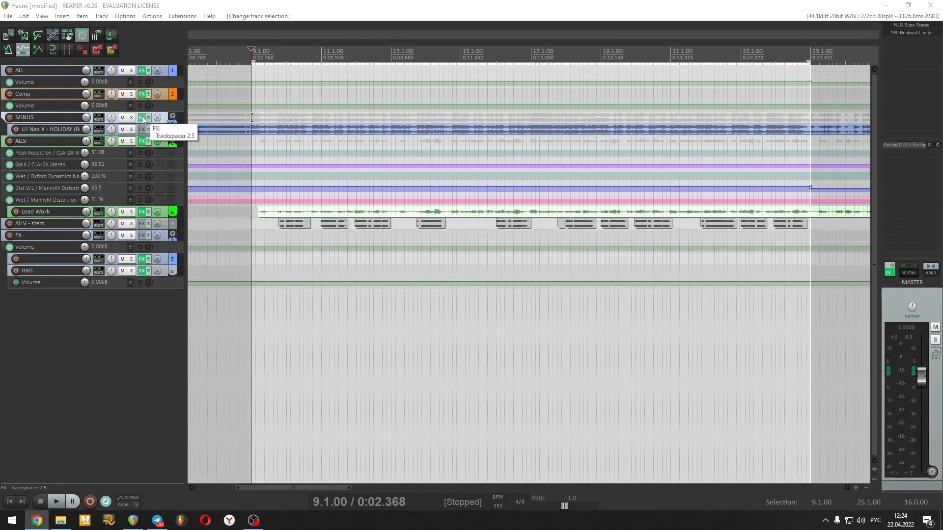
Open Trackspacer on the MINUS folder and examine the Attack and Release controls in its advanced settings.
left_click(142, 118)
left_click_drag(514, 108, 295, 65)
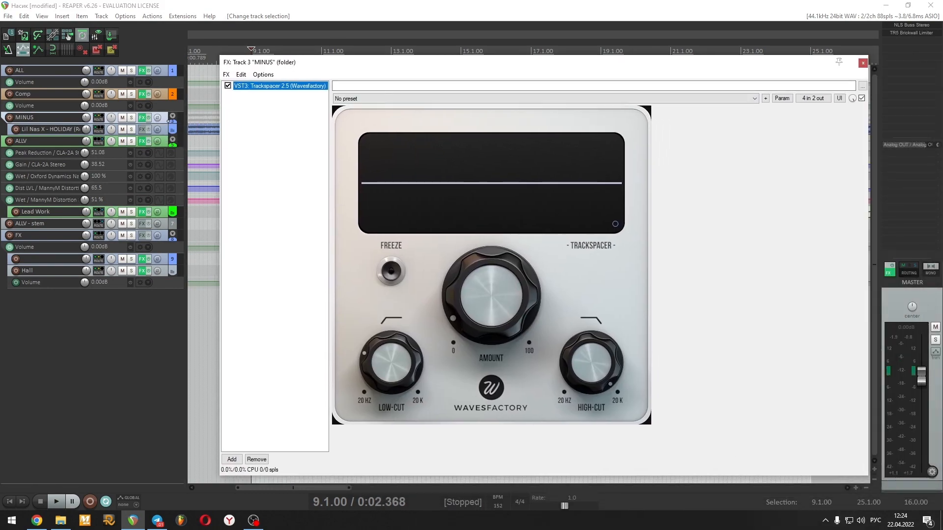
left_click(615, 225)
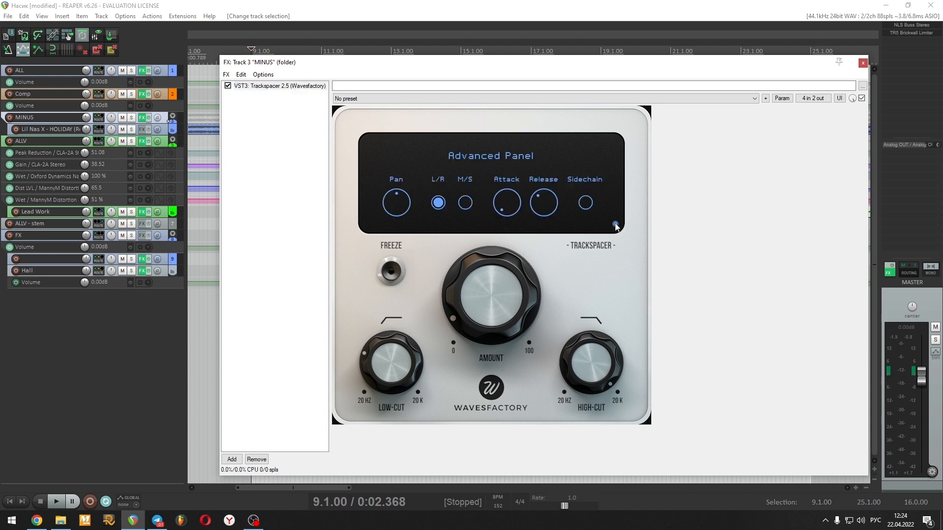
mouse_move(502, 205)
left_click(544, 202)
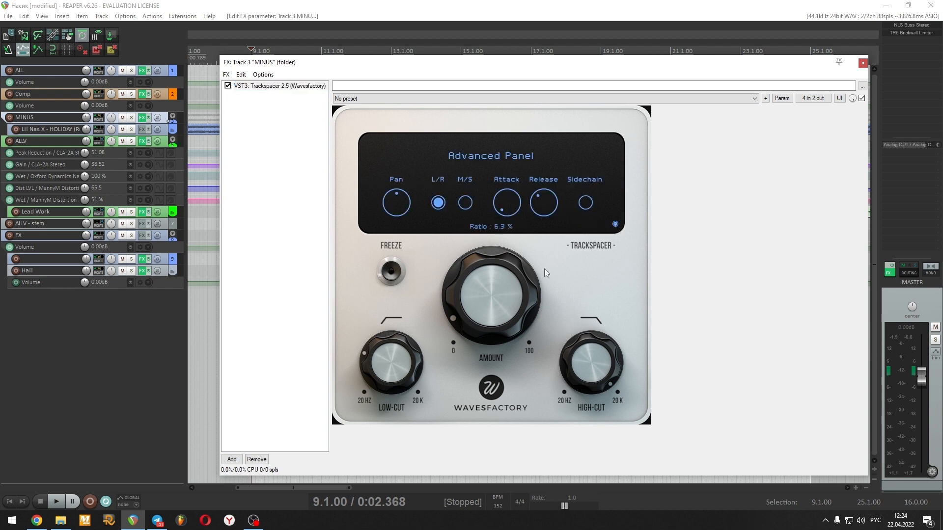
left_click(615, 224)
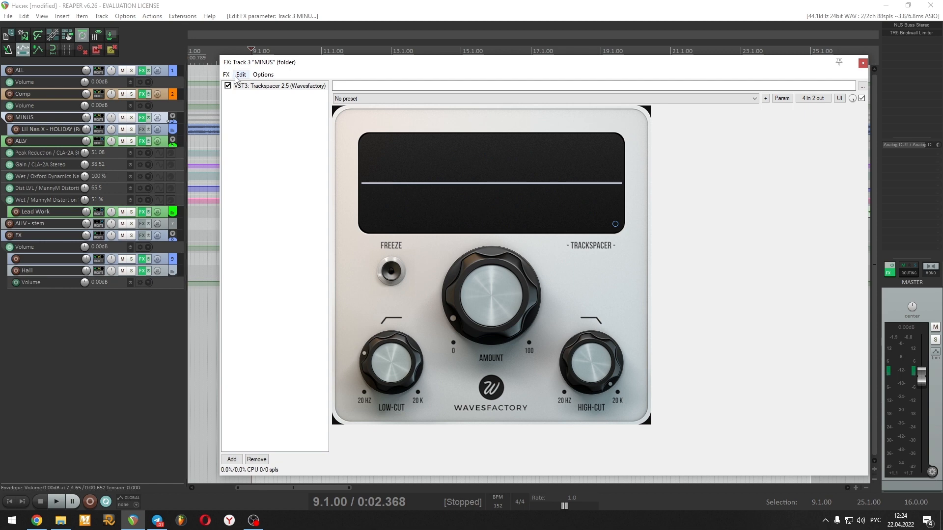
Examine the MINUS folder's routing for the receive from Lead Work into channels 3/4.
left_click_drag(250, 64, 297, 61)
left_click(102, 117)
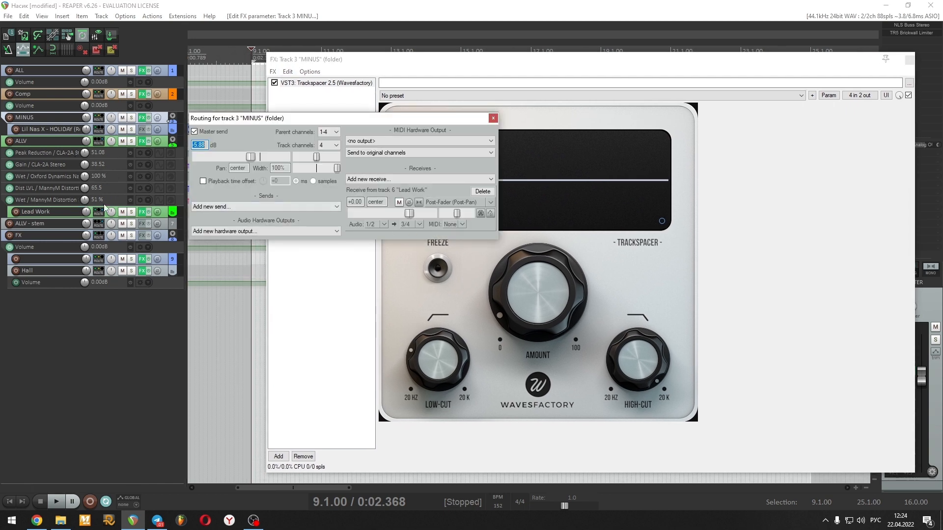
left_click(493, 118)
Play the mix while sweeping Trackspacer's Amount on the MINUS folder up to a high setting and back down to a low one.
key("space")
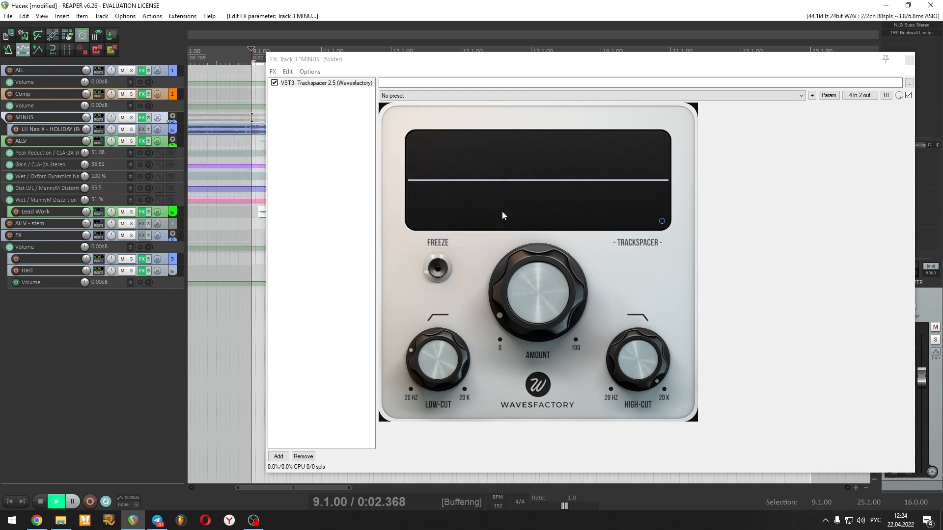
left_click_drag(534, 291, 539, 182)
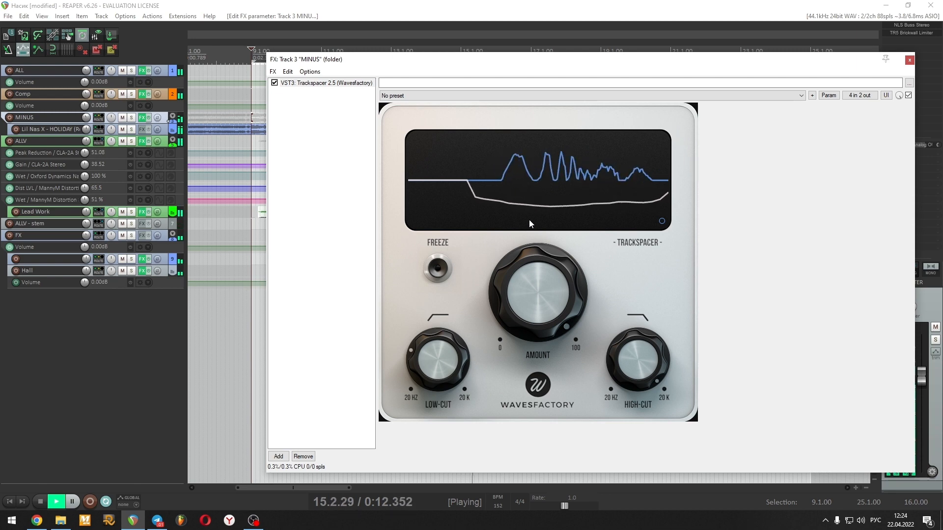
left_click_drag(529, 270, 514, 387)
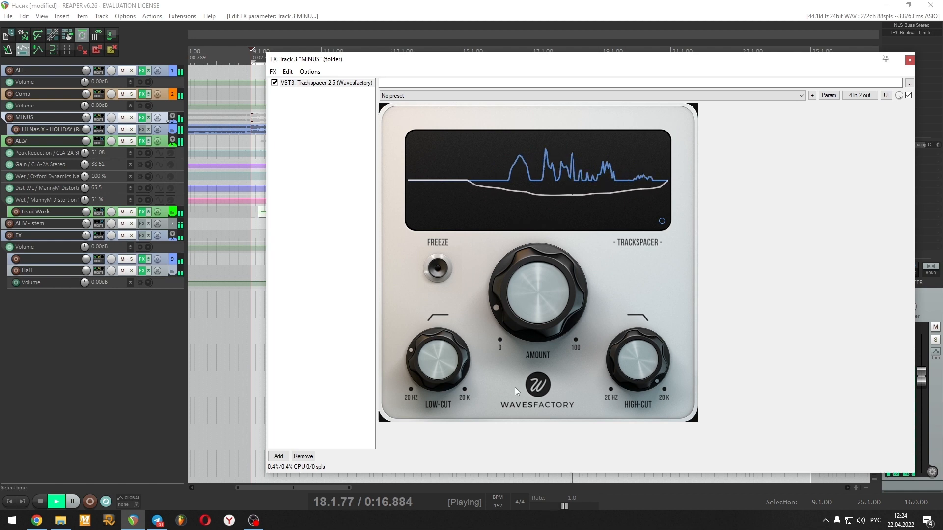
Compare the mix with Trackspacer bypassed and enabled, and set its Amount ratio to 8.7 %.
left_click(274, 83)
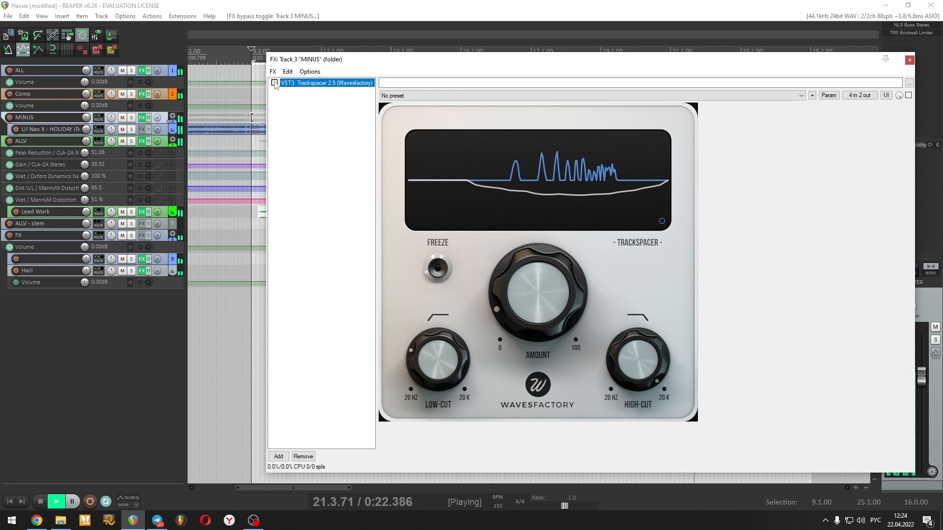
left_click(274, 83)
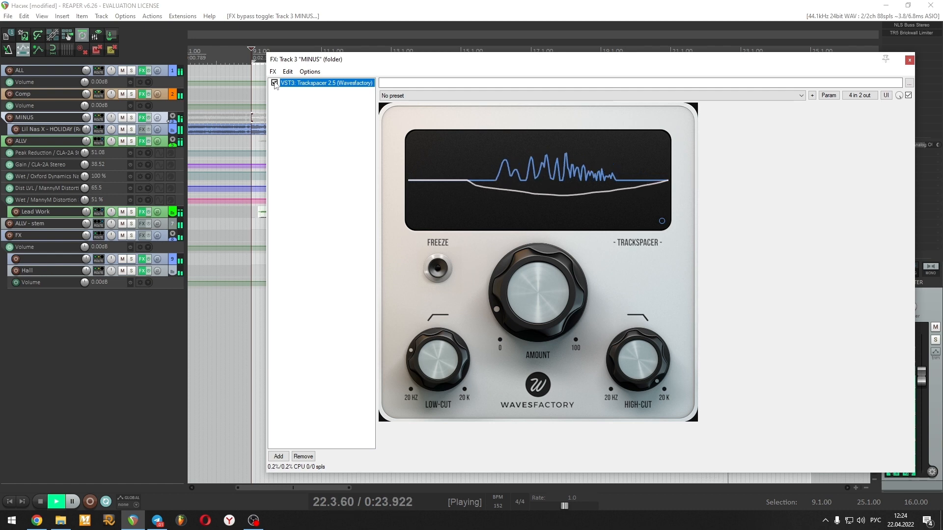
left_click(526, 291)
left_click_drag(526, 291, 526, 294)
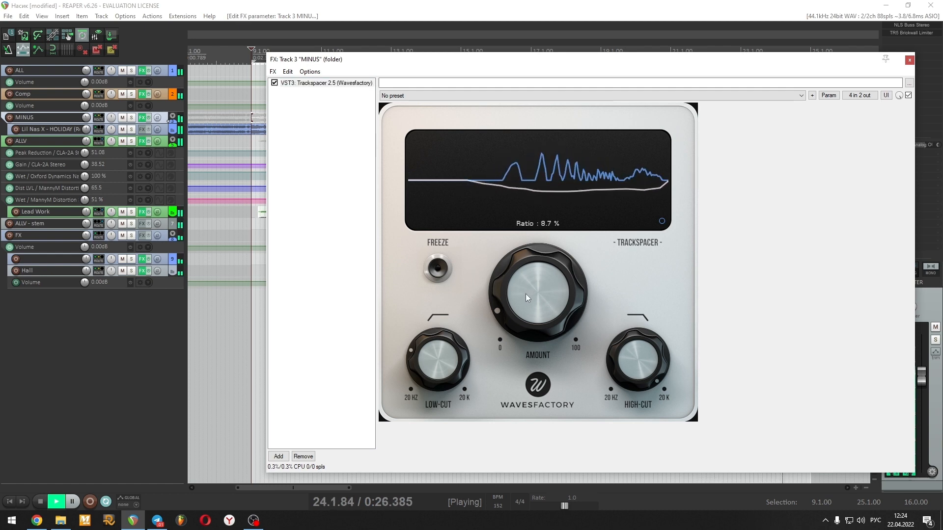
key("space")
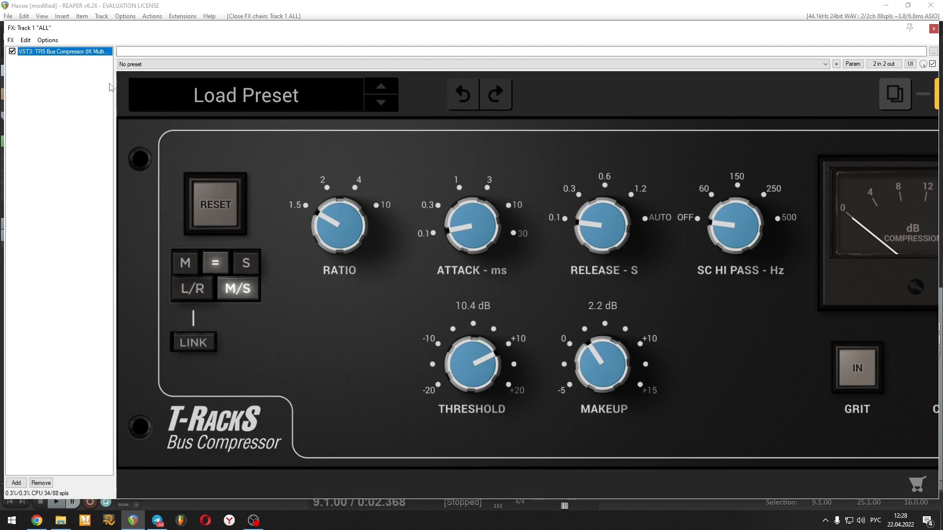
Play the mix and compare it with the TR5 Bus Compressor on the ALL track bypassed and enabled.
key("space")
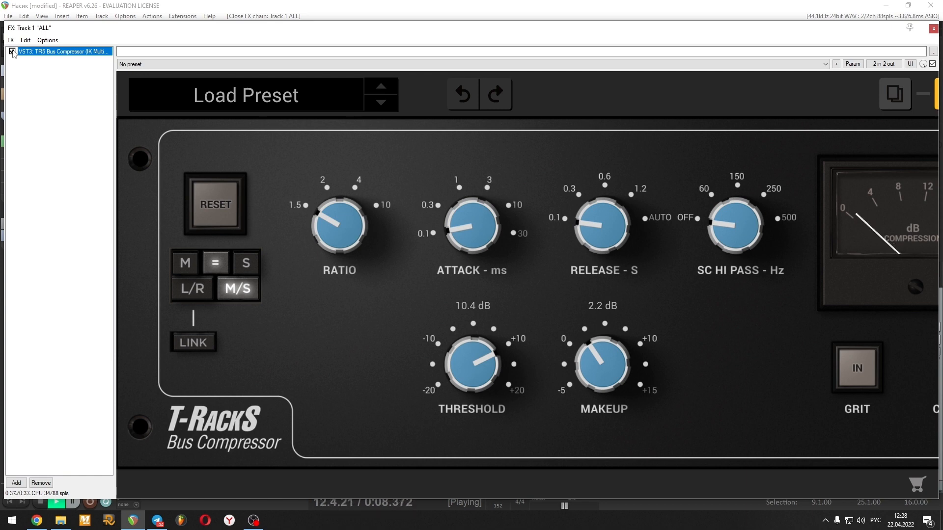
left_click(12, 51)
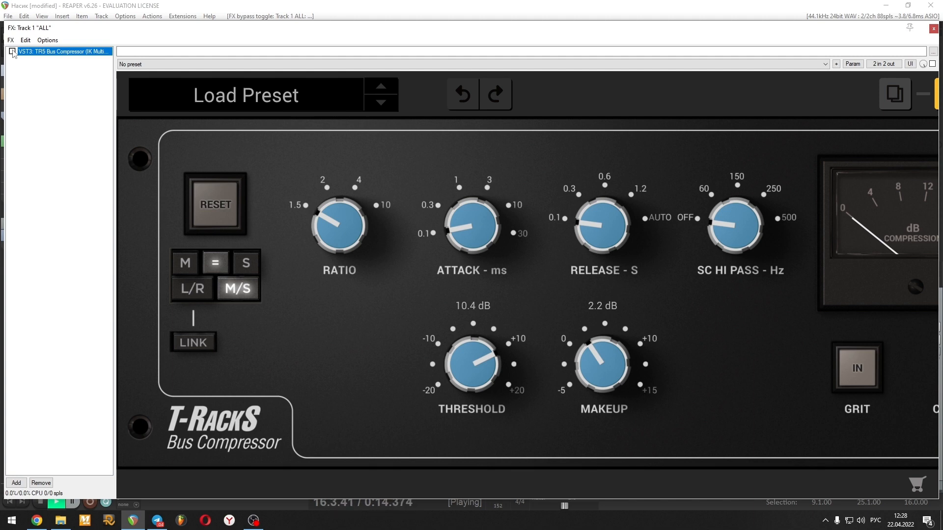
left_click(12, 51)
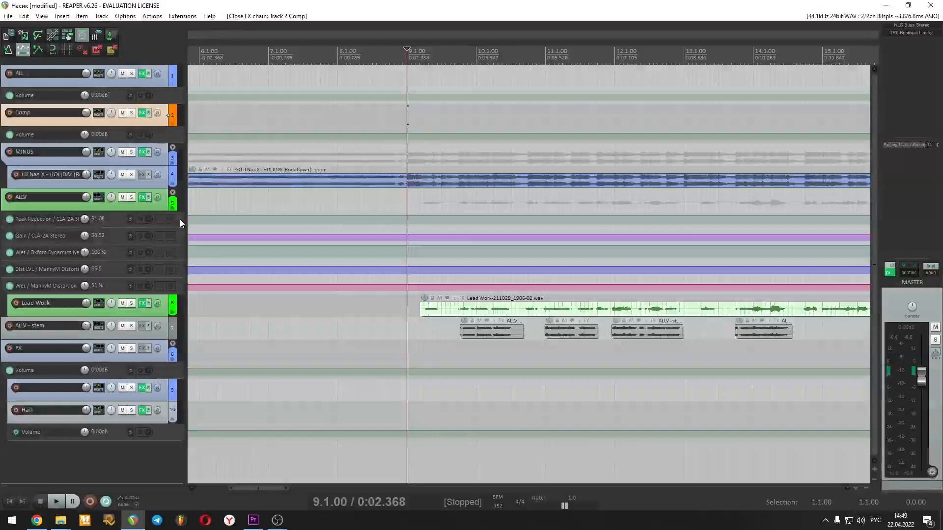
Examine the Oxford Dynamics limiter settings on the Comp track and compare the mix with Comp muted and unmuted.
left_click(142, 115)
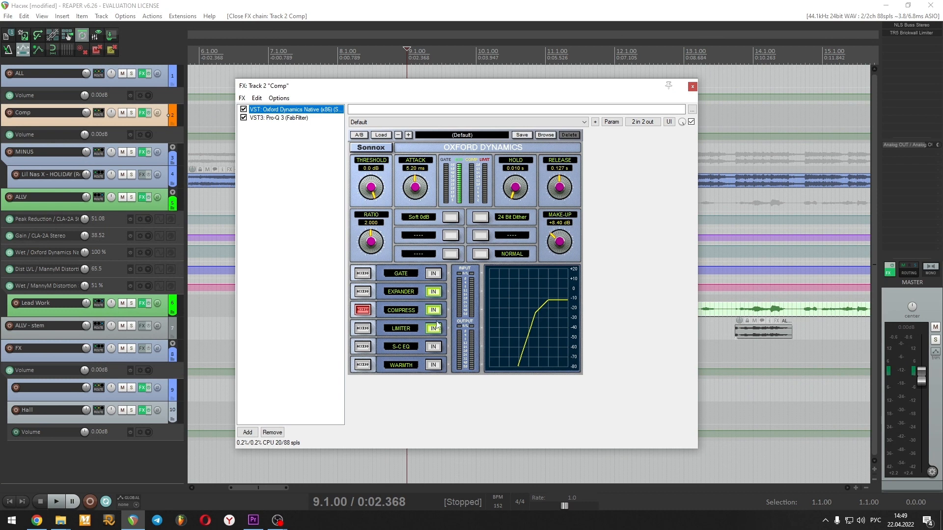
left_click(364, 328)
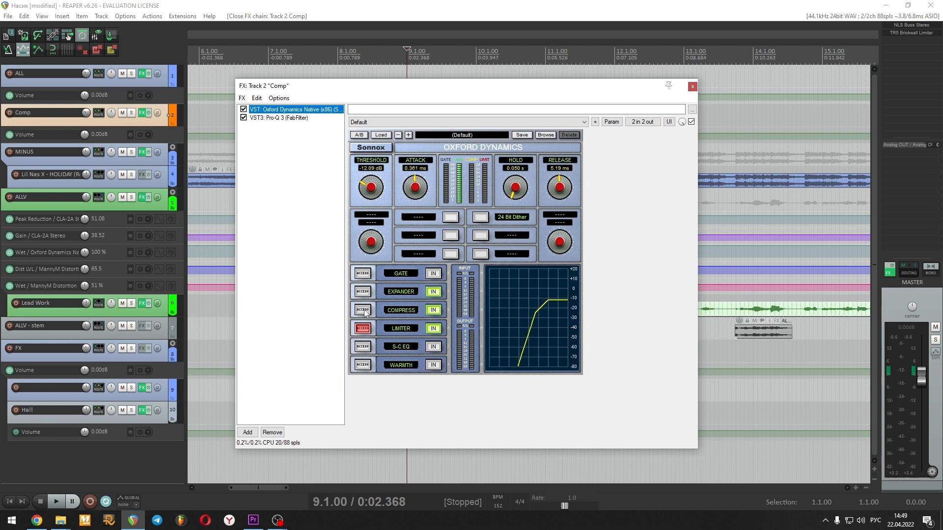
key("space")
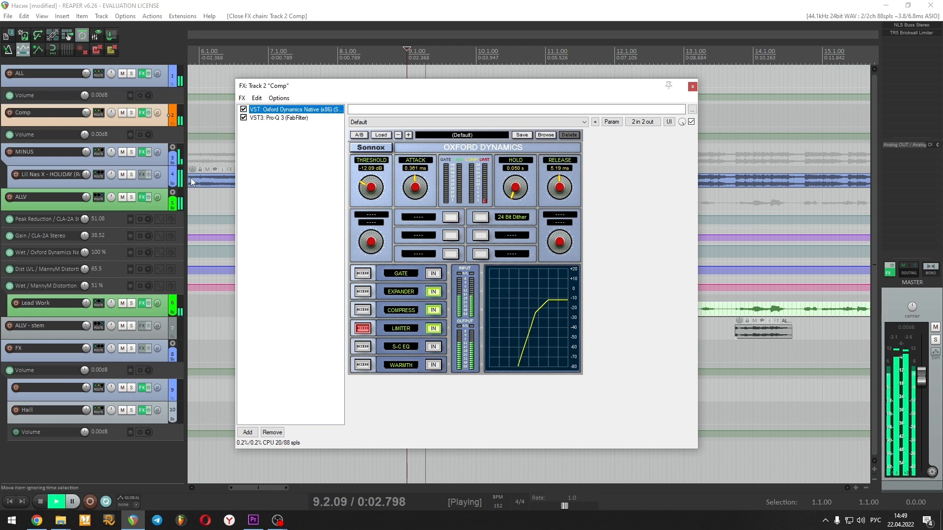
left_click(122, 112)
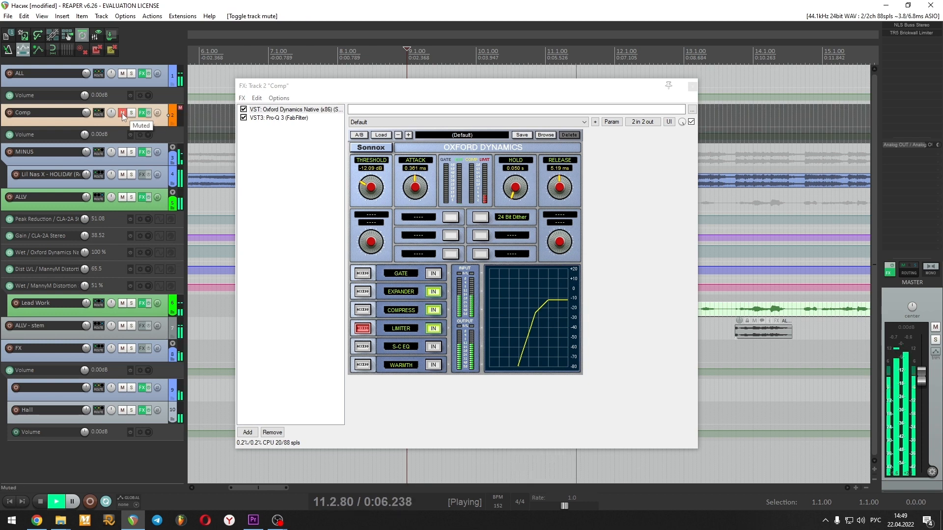
left_click(121, 113)
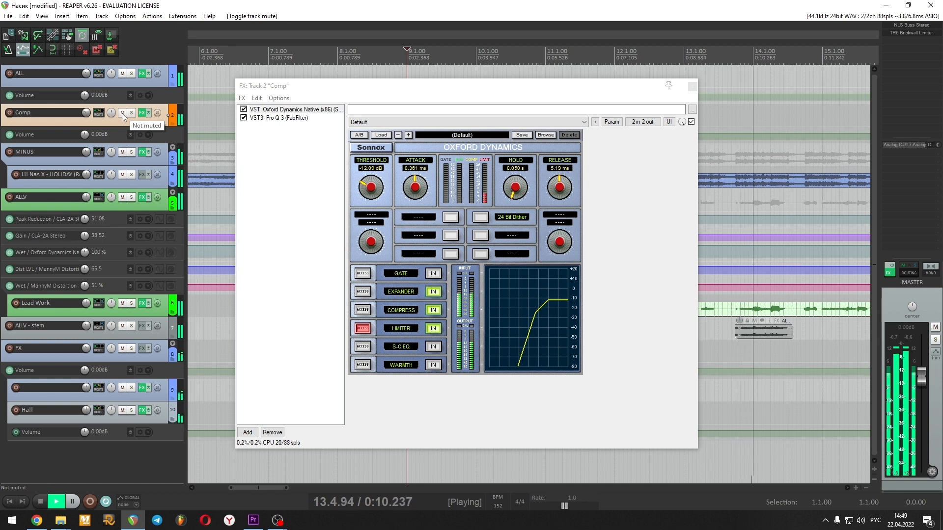
left_click(122, 113)
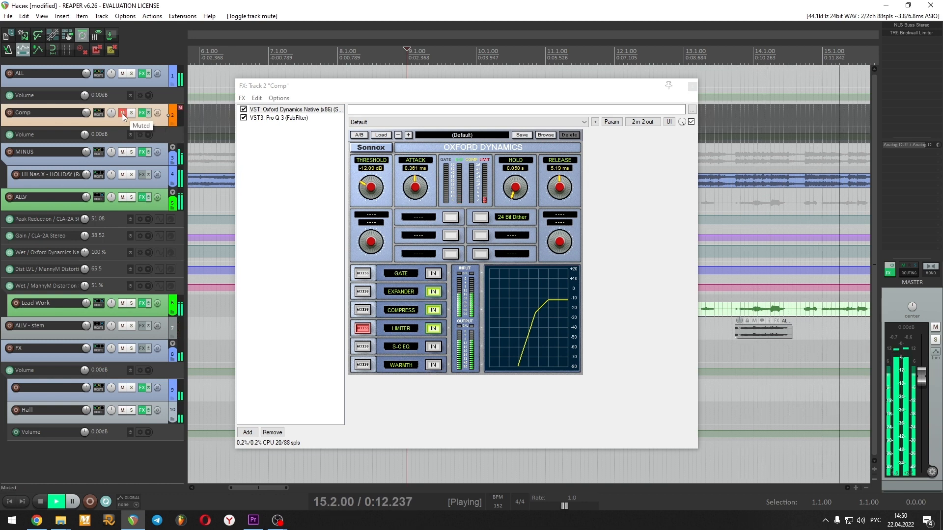
left_click(121, 113)
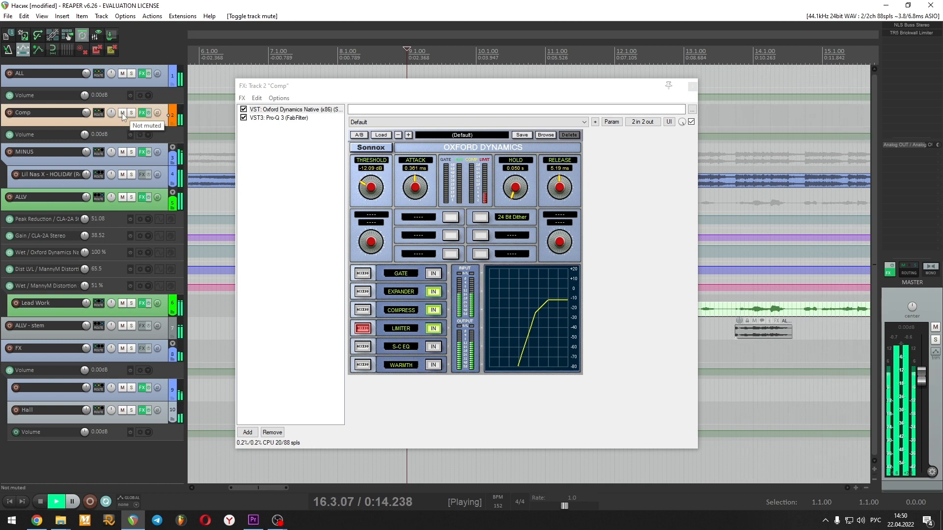
left_click(121, 113)
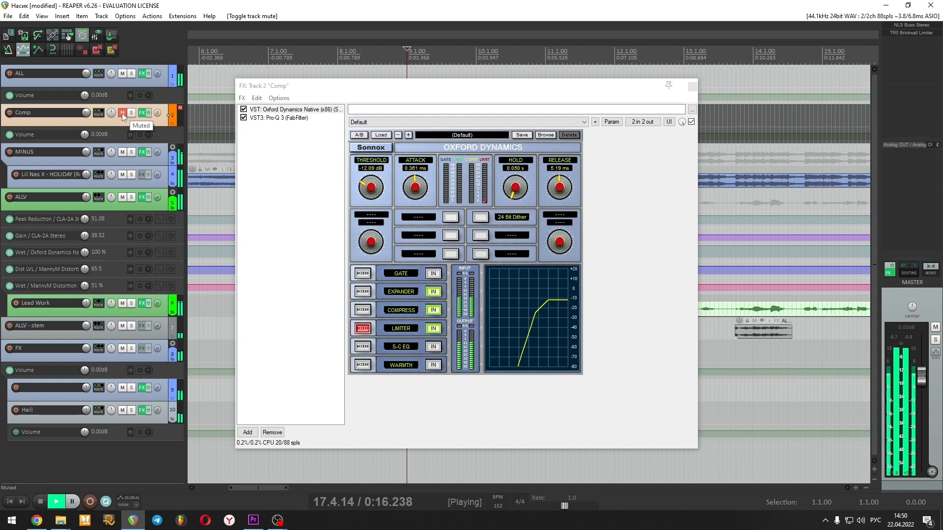
left_click(122, 113)
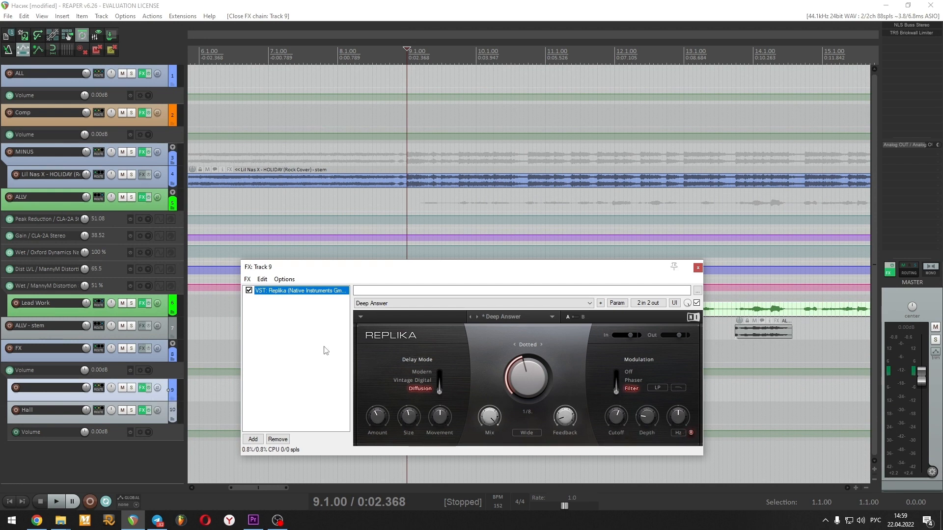
Compare the mix with the Replika delay track in the FX folder muted and unmuted, and stop playback.
key("space")
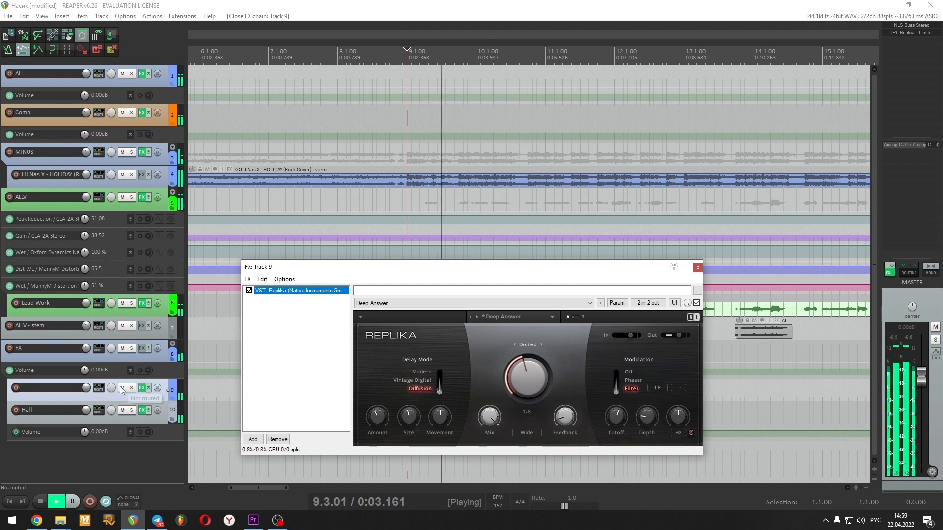
left_click(122, 388)
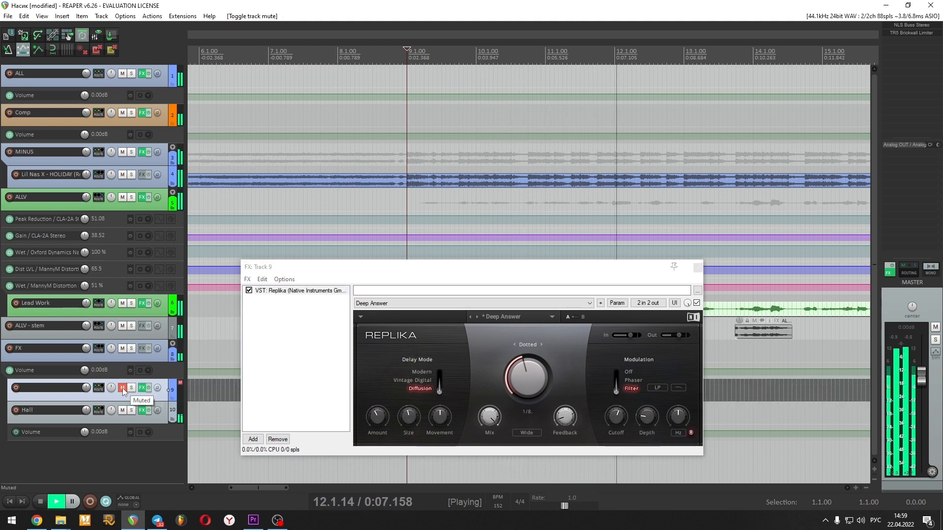
left_click(122, 388)
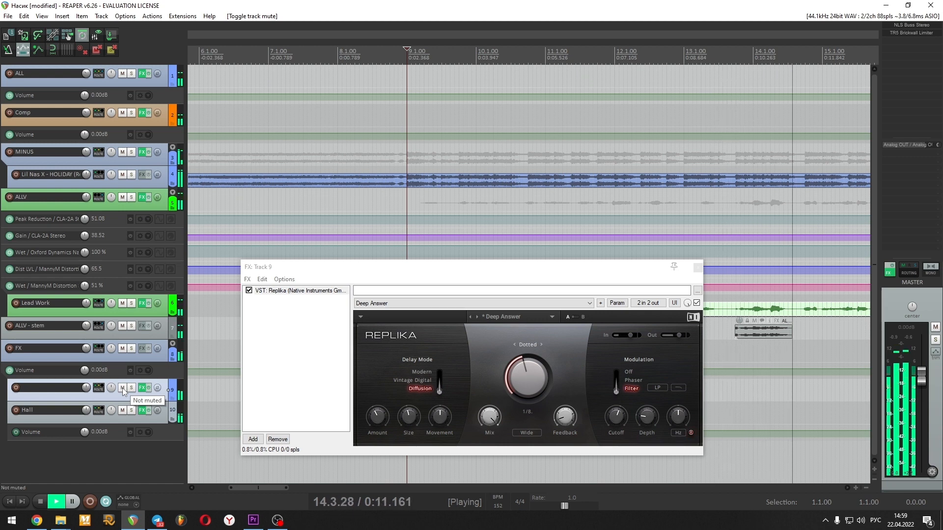
left_click(122, 388)
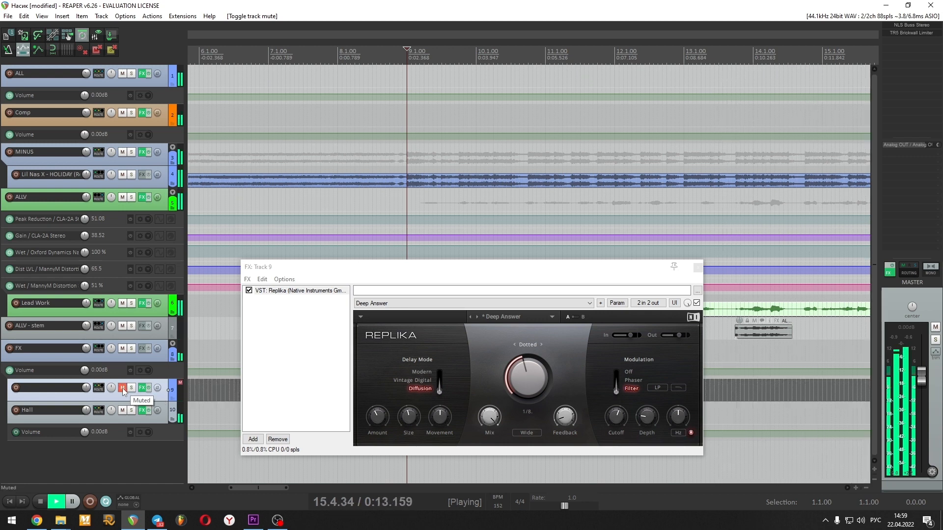
key("space")
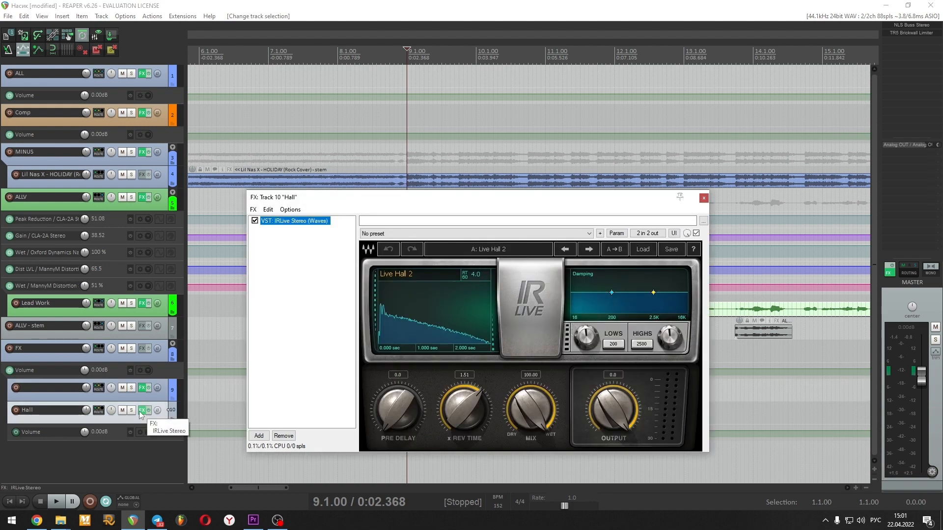
Compare the mix with the Hall track's IRLive reverb muted and unmuted, and stop playback.
key("space")
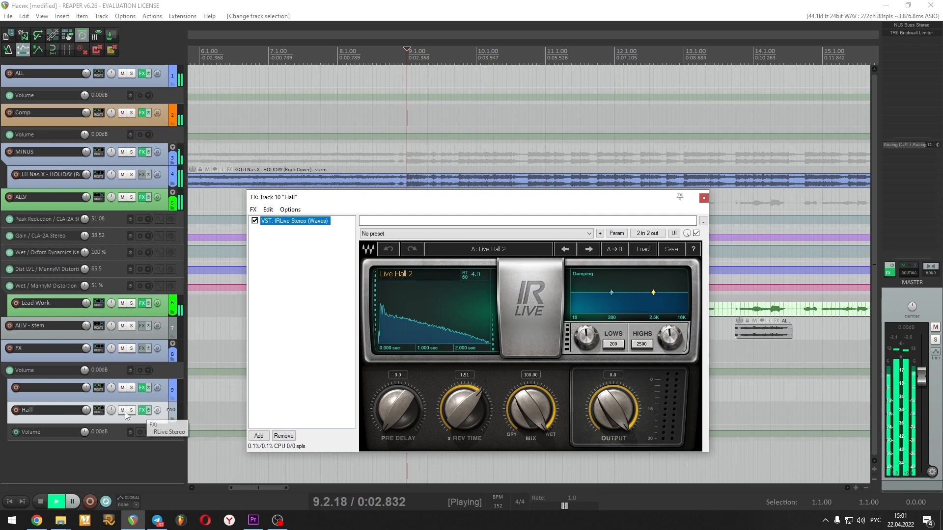
left_click(122, 410)
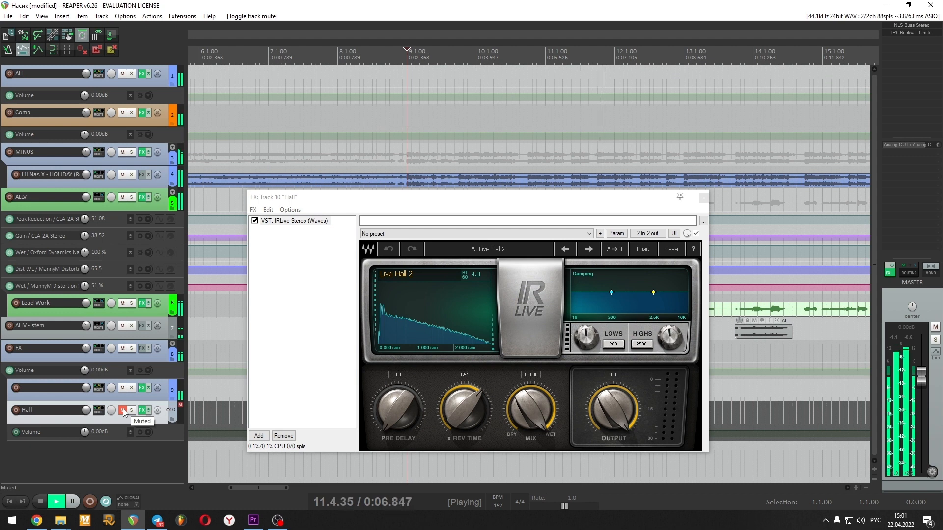
left_click(123, 411)
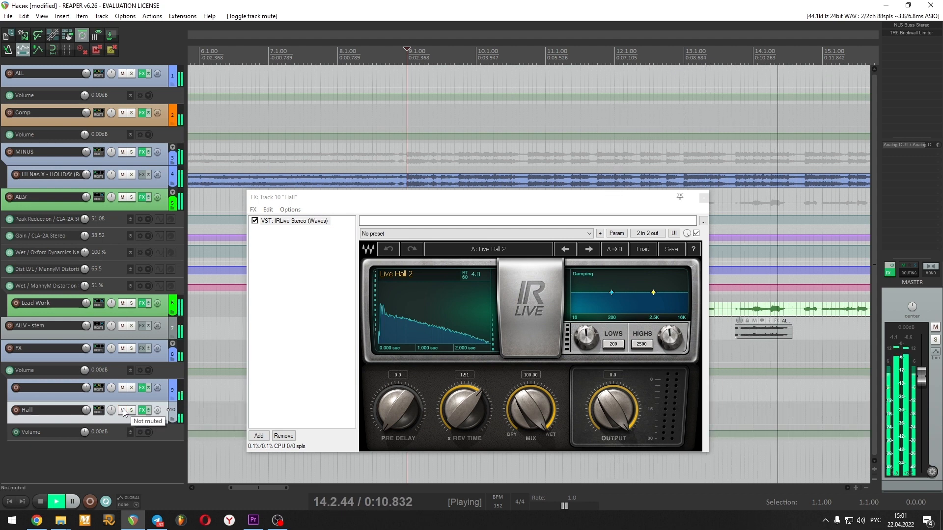
left_click(123, 411)
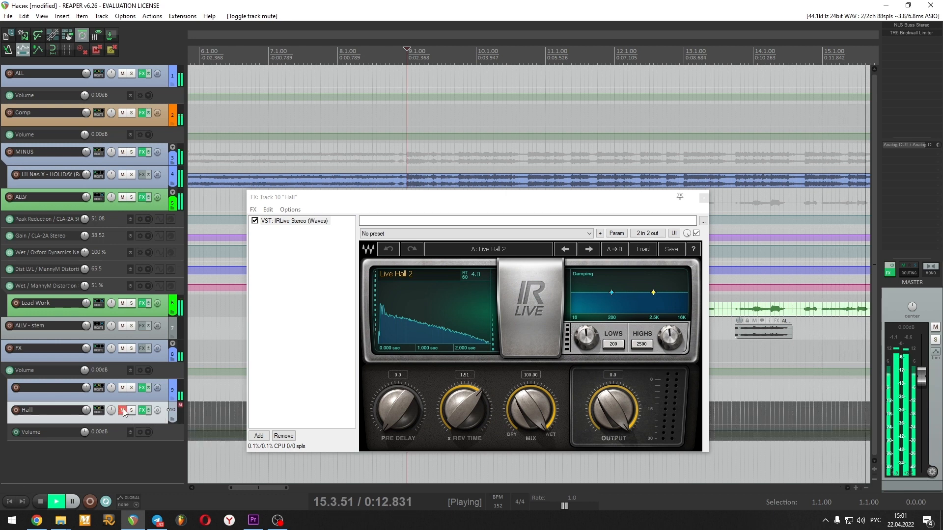
key("space")
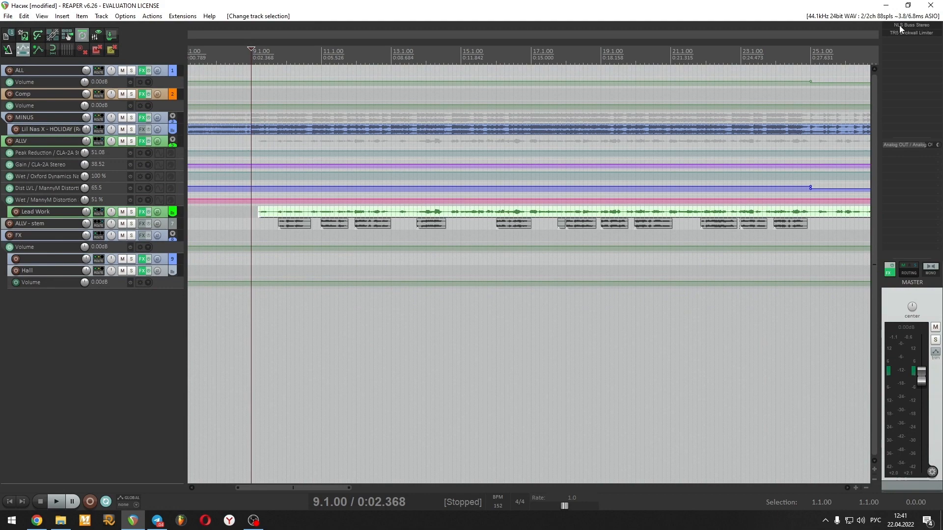
Open NLS Buss Stereo on the master track, compare the mix with it bypassed and enabled, and adjust its Drive.
left_click(900, 29)
left_click_drag(788, 97, 393, 82)
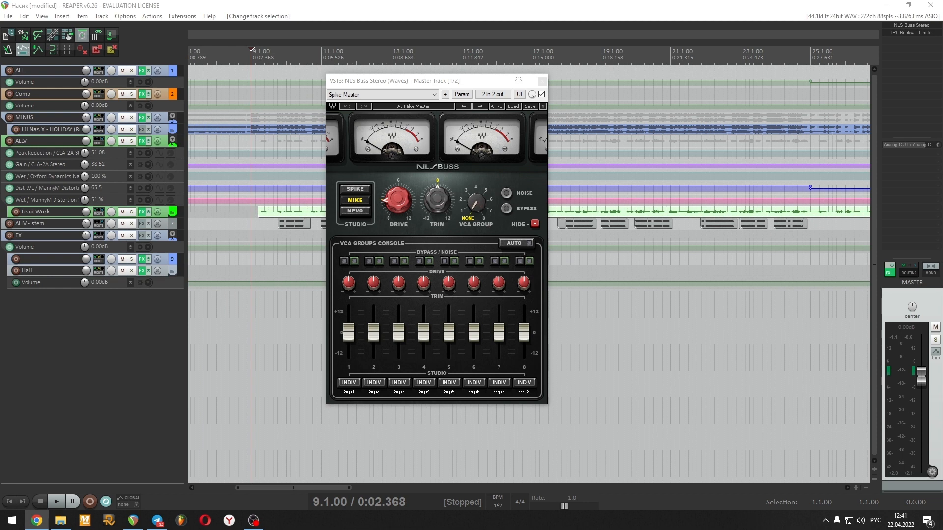
key("space")
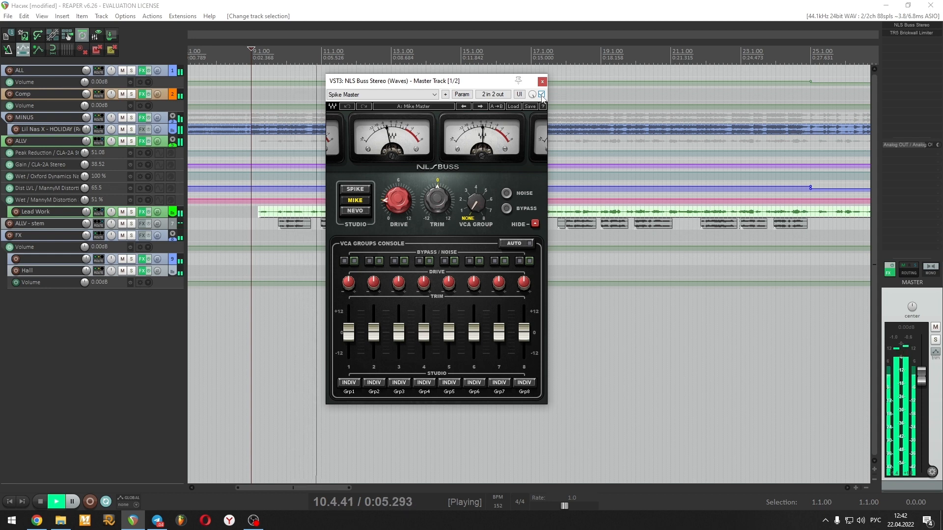
left_click(541, 95)
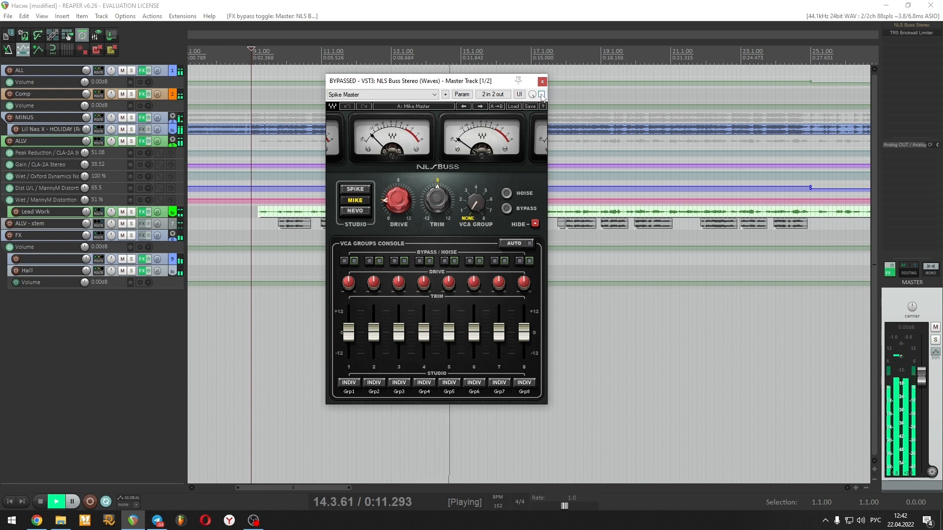
left_click(541, 94)
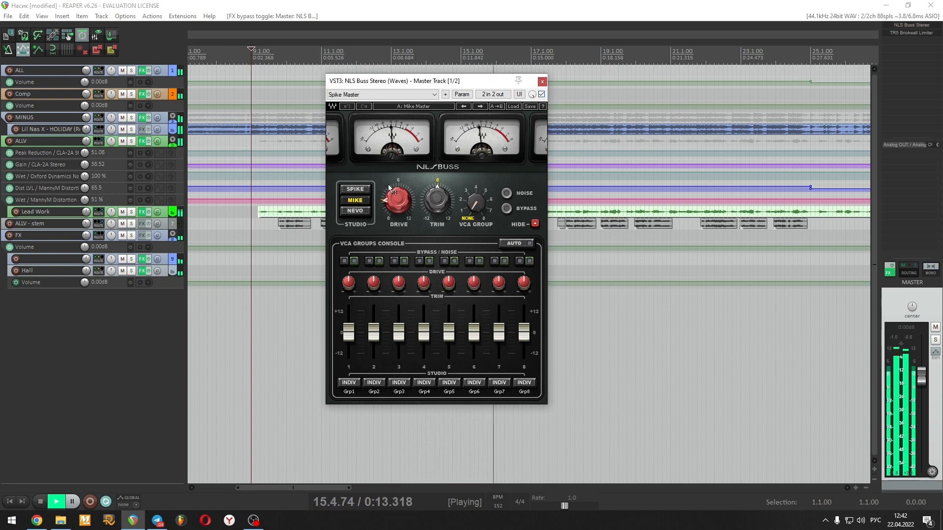
left_click_drag(397, 198, 397, 223)
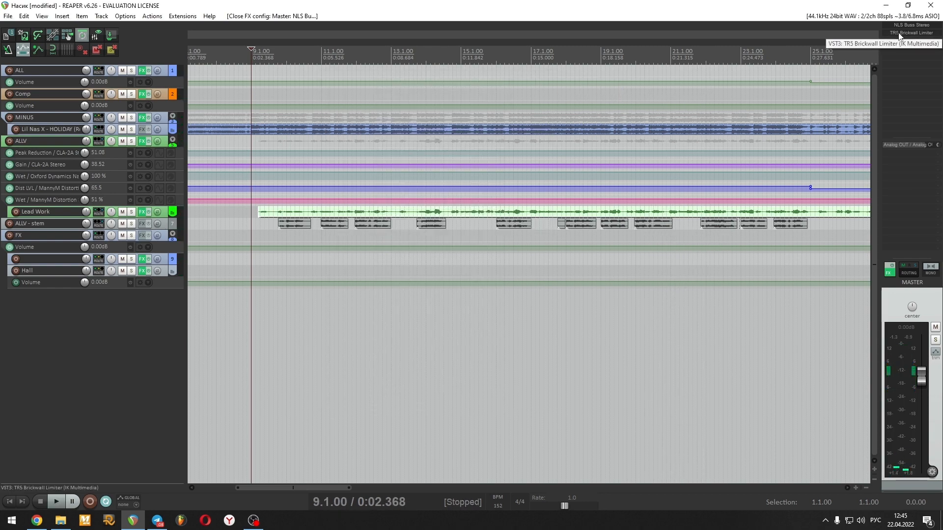
Open the TR5 Brickwall Limiter on the master track and reposition its window to show its settings.
left_click(894, 33)
left_click_drag(562, 77, 420, 137)
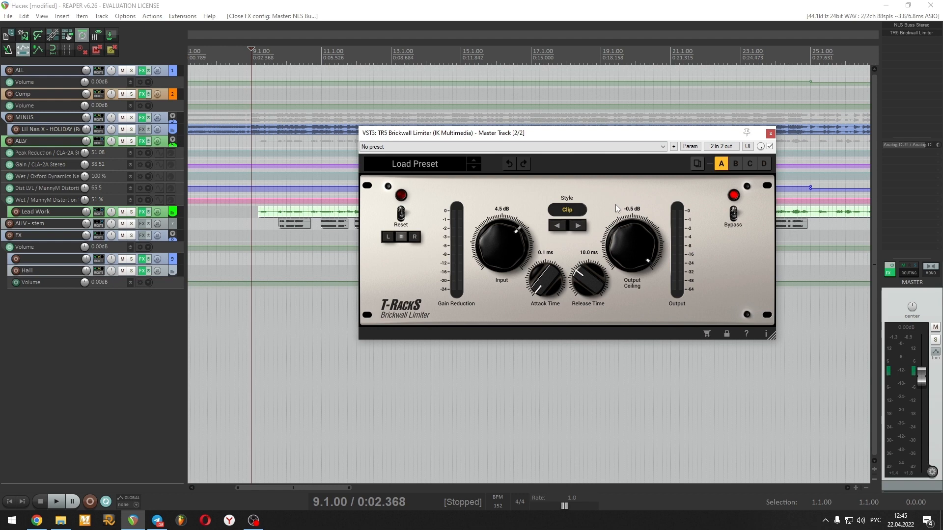
Play the mix, compare it with the master track's TR5 Brickwall Limiter bypassed and enabled, and stop playback.
key("space")
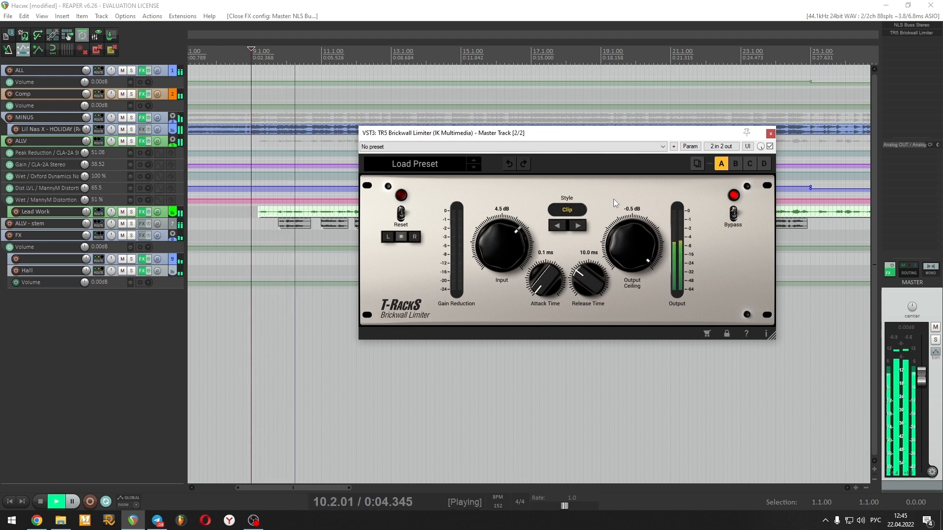
left_click(769, 146)
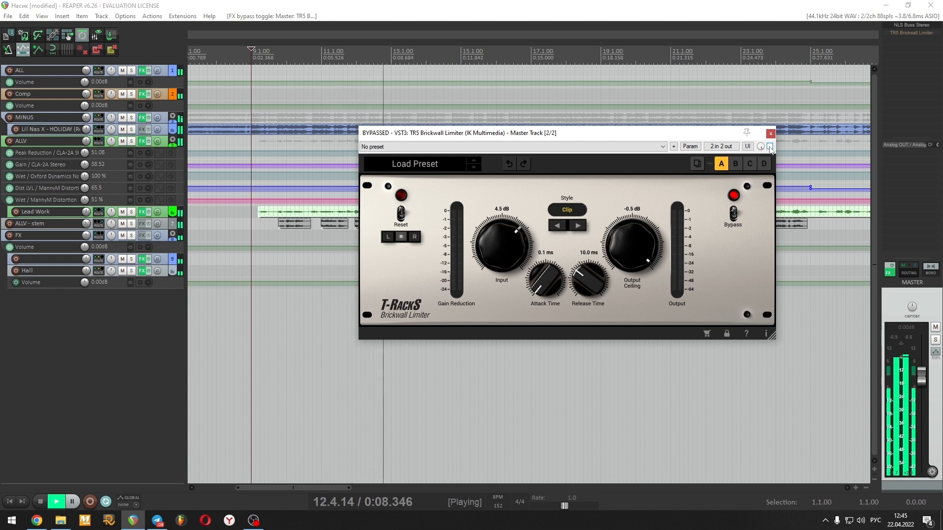
left_click(770, 147)
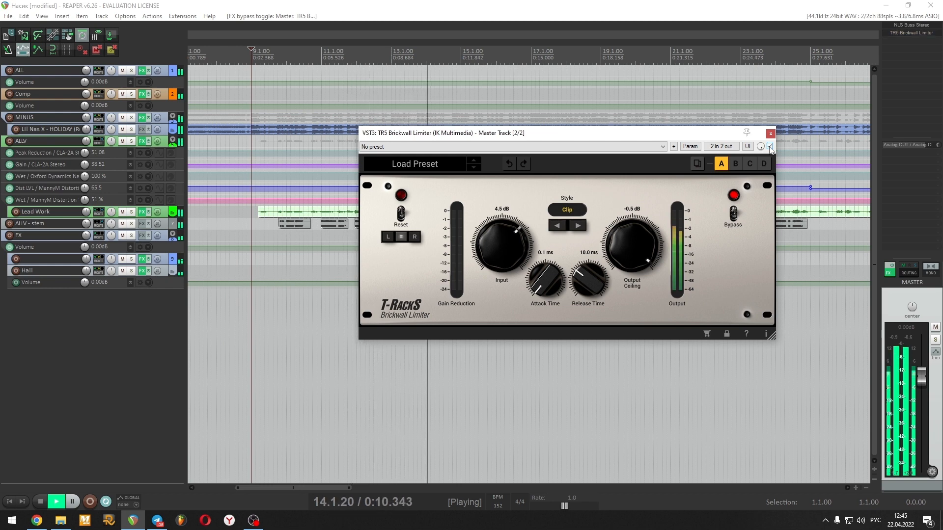
left_click(769, 146)
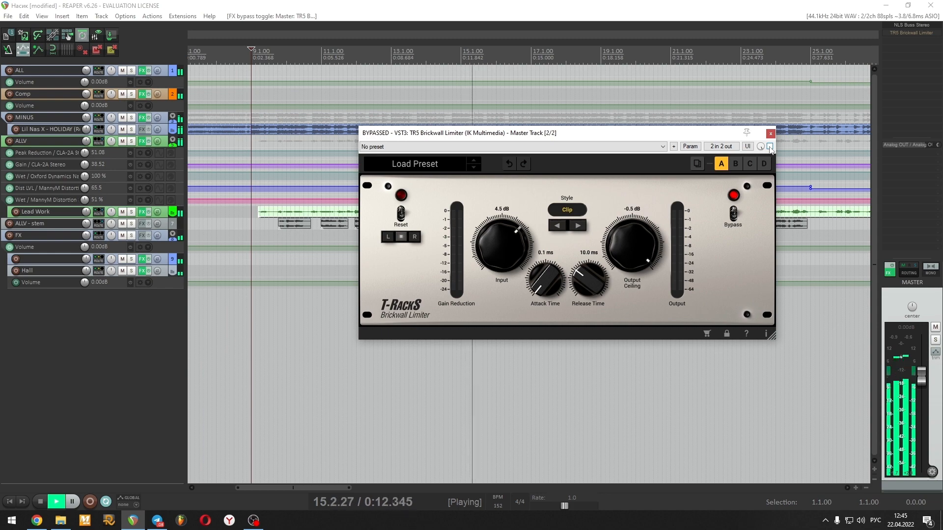
left_click(769, 146)
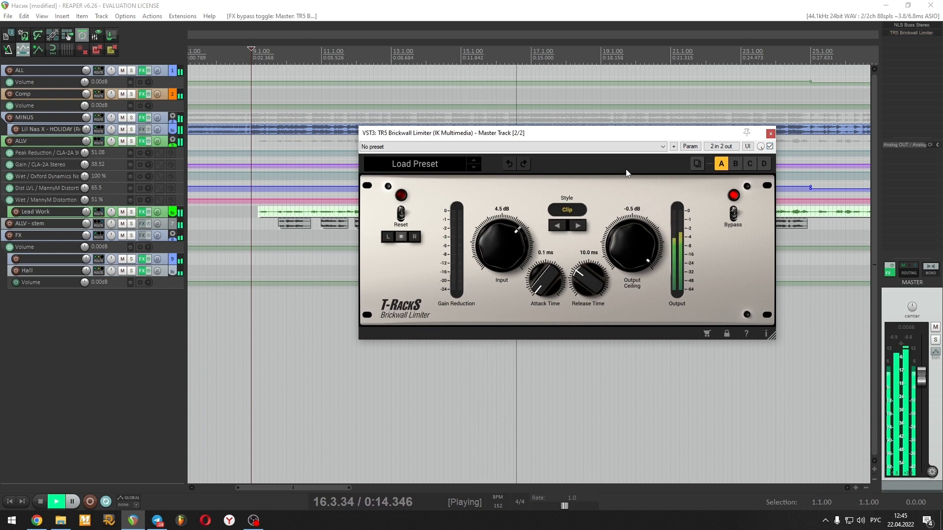
key("space")
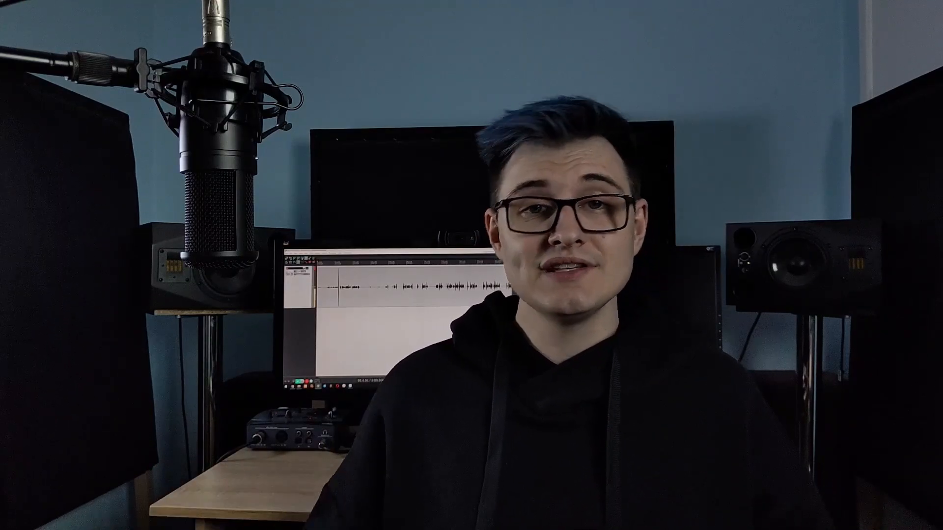